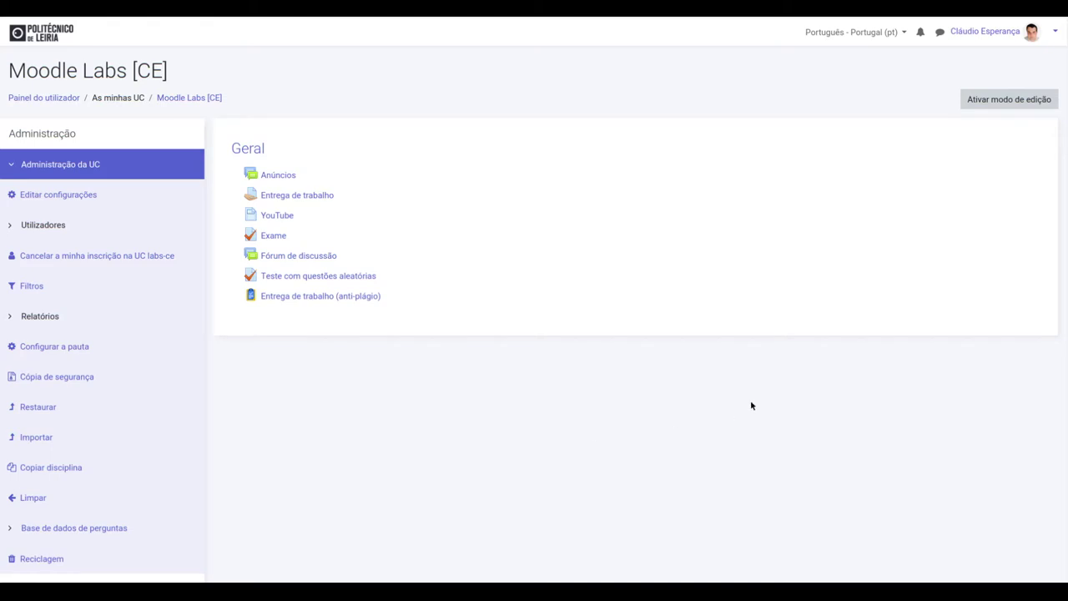
- Turn on course editing mode and start adding an Inquérito activity to the Geral section
{"action": "left_click", "coordinate": [1016, 110]}
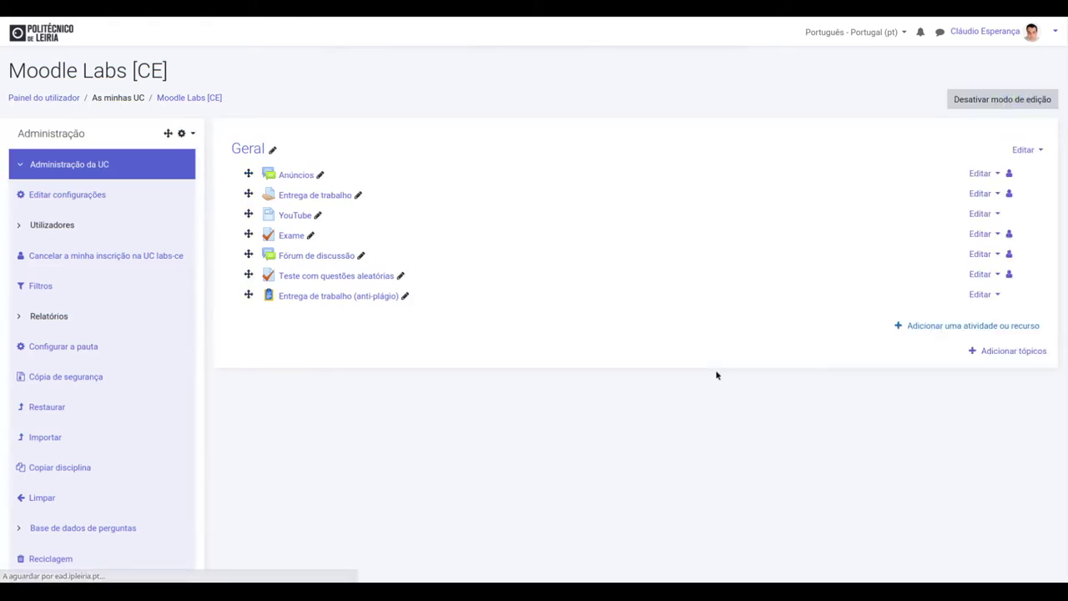
{"action": "left_click", "coordinate": [947, 327]}
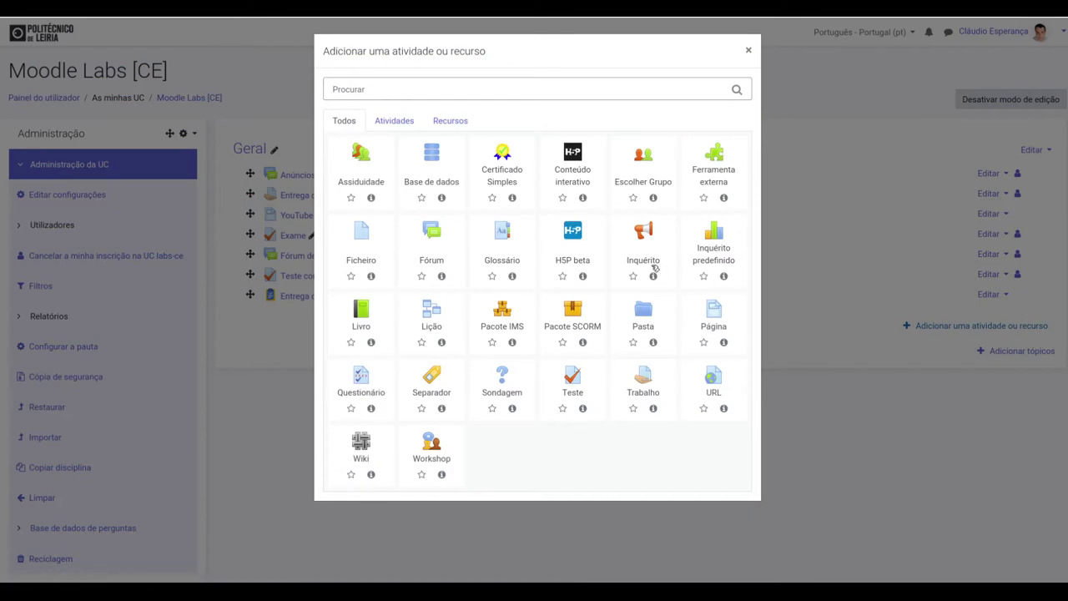
{"action": "left_click", "coordinate": [641, 232]}
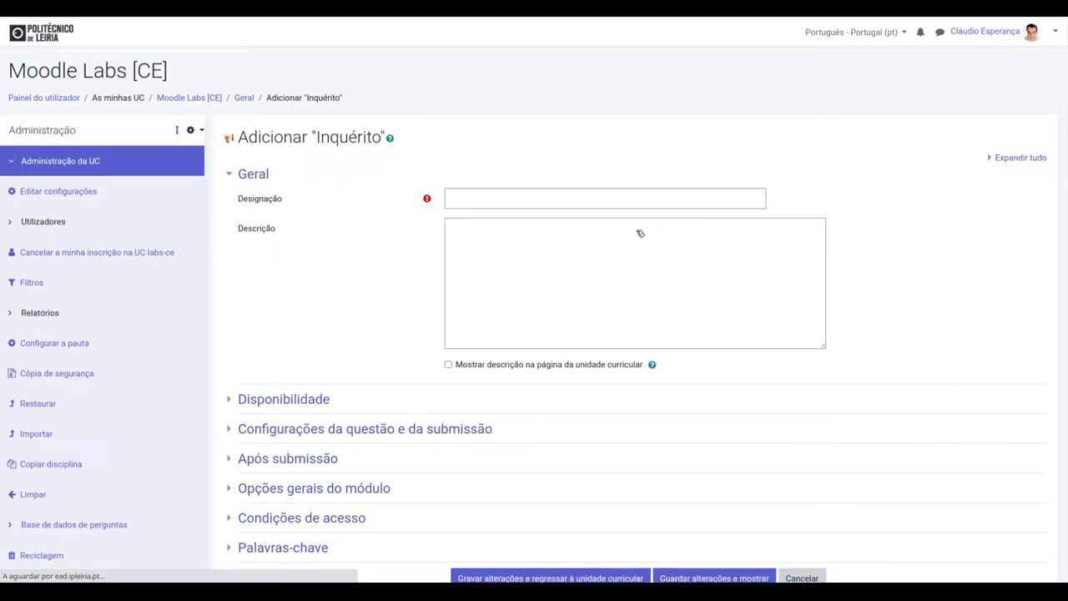
- Name the survey "Eleição do delegado de curso"
{"action": "left_click", "coordinate": [509, 197]}
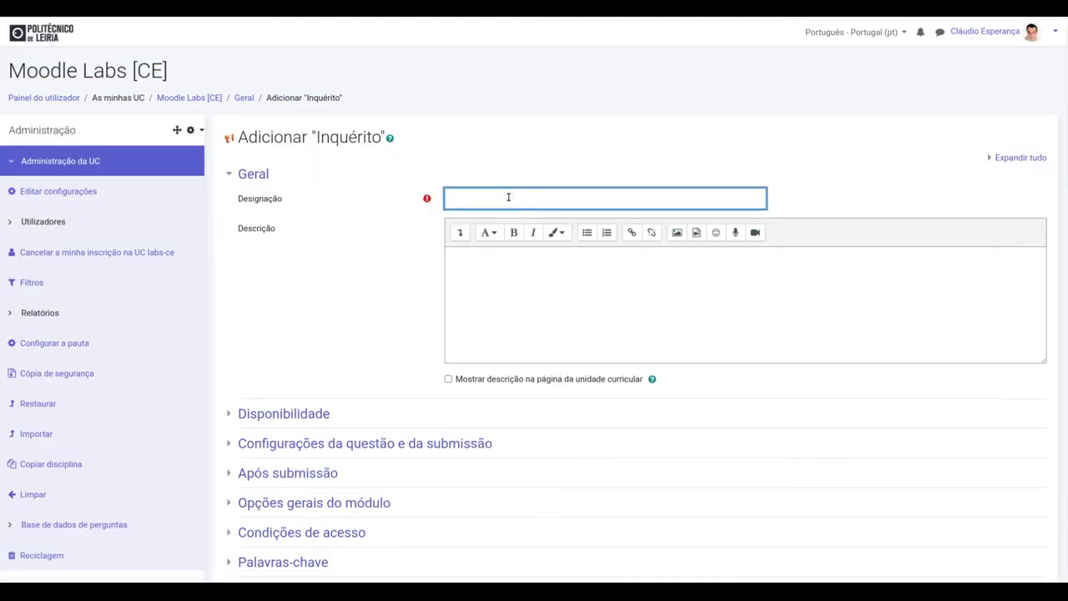
{"action": "type", "text": "Eleição do delegado de curso"}
{"action": "left_click", "coordinate": [741, 327]}
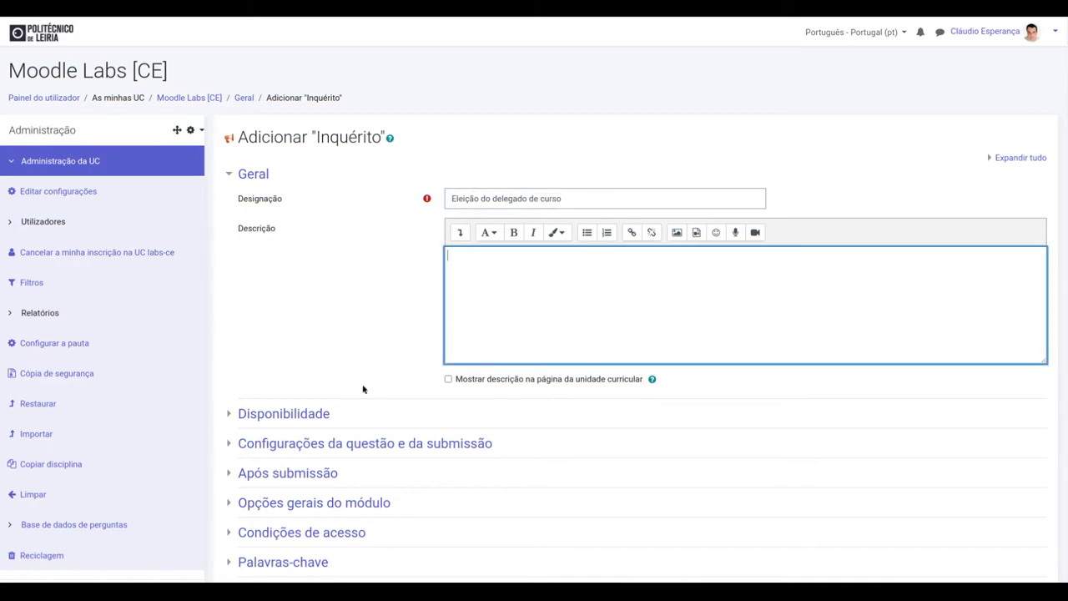
- Enable both the start and end limits for accepting responses in the survey's Disponibilidade settings
{"action": "left_click", "coordinate": [284, 414]}
{"action": "scroll", "coordinate": [358, 284], "scroll_direction": "down", "scroll_amount": 2}
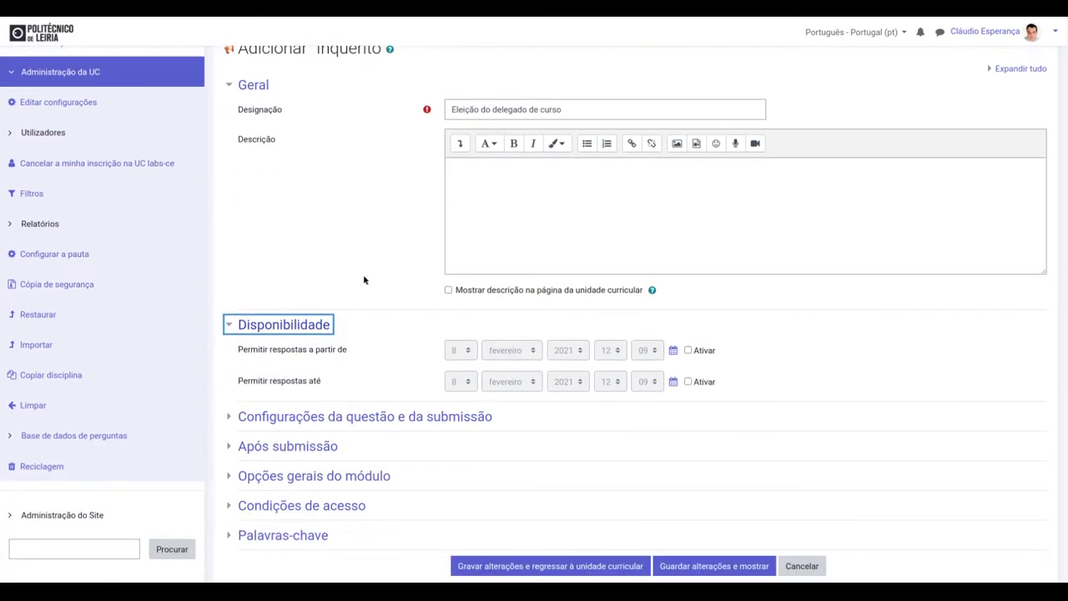
{"action": "left_click", "coordinate": [688, 351]}
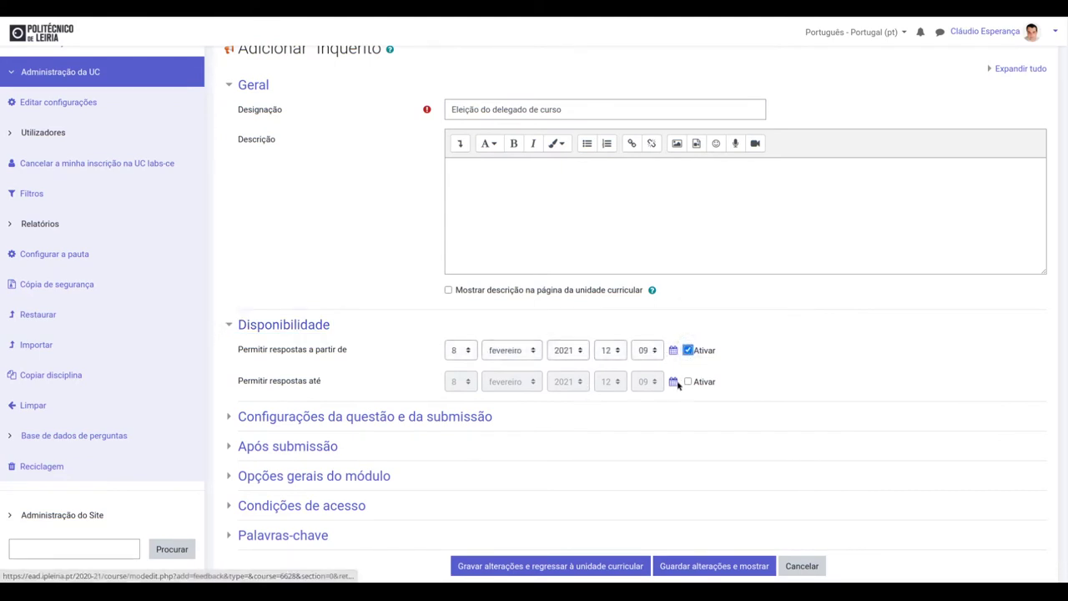
{"action": "left_click", "coordinate": [687, 382]}
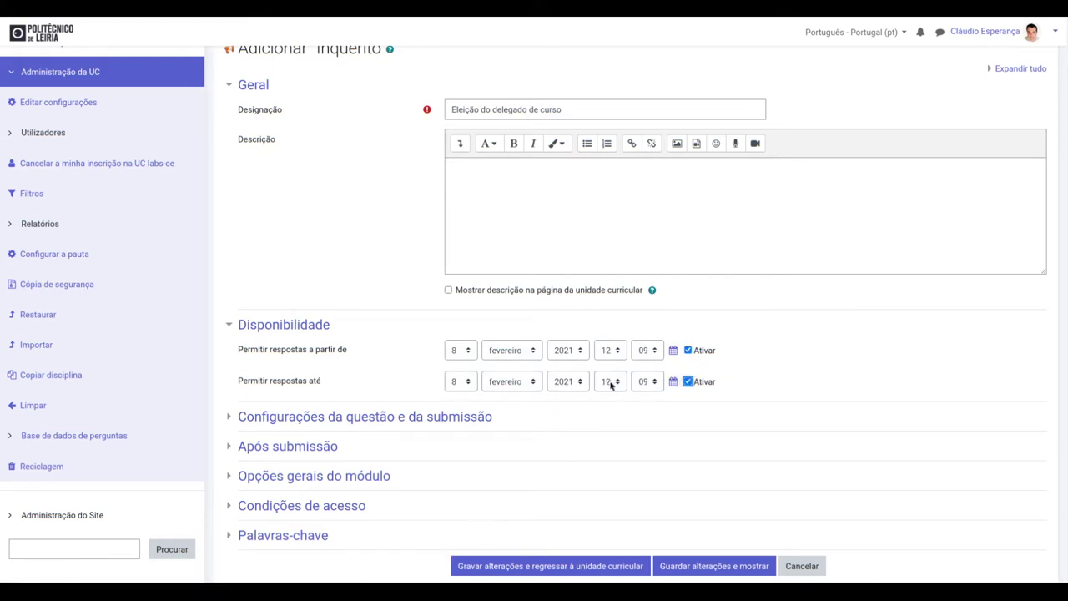
- Set the closing time for survey responses to 23:59
{"action": "left_click", "coordinate": [610, 381]}
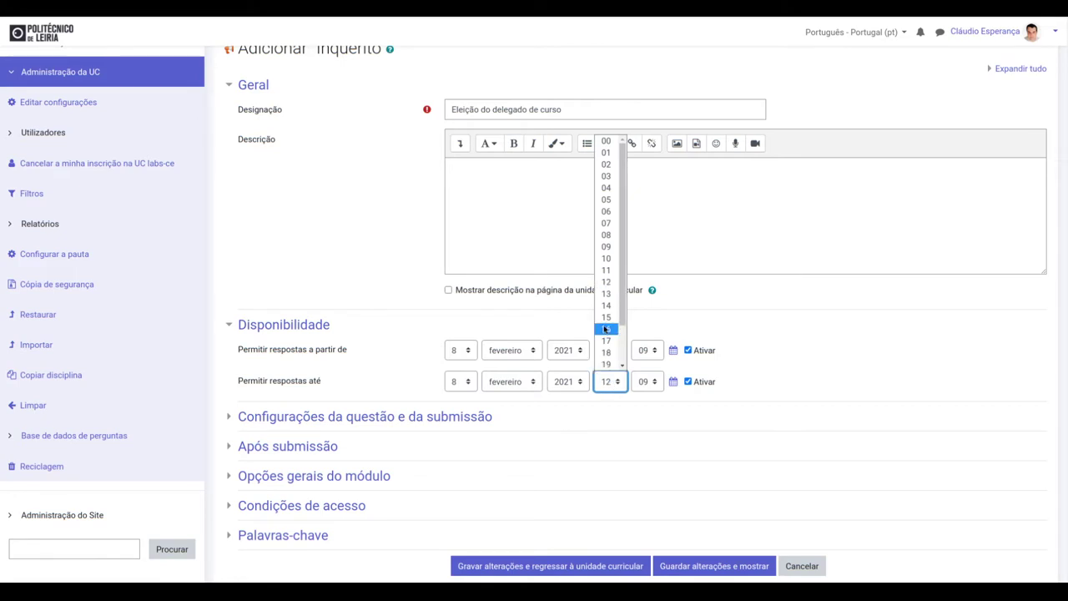
{"action": "scroll", "coordinate": [608, 334], "scroll_direction": "down", "scroll_amount": 2}
{"action": "left_click", "coordinate": [606, 365]}
{"action": "left_click", "coordinate": [644, 381]}
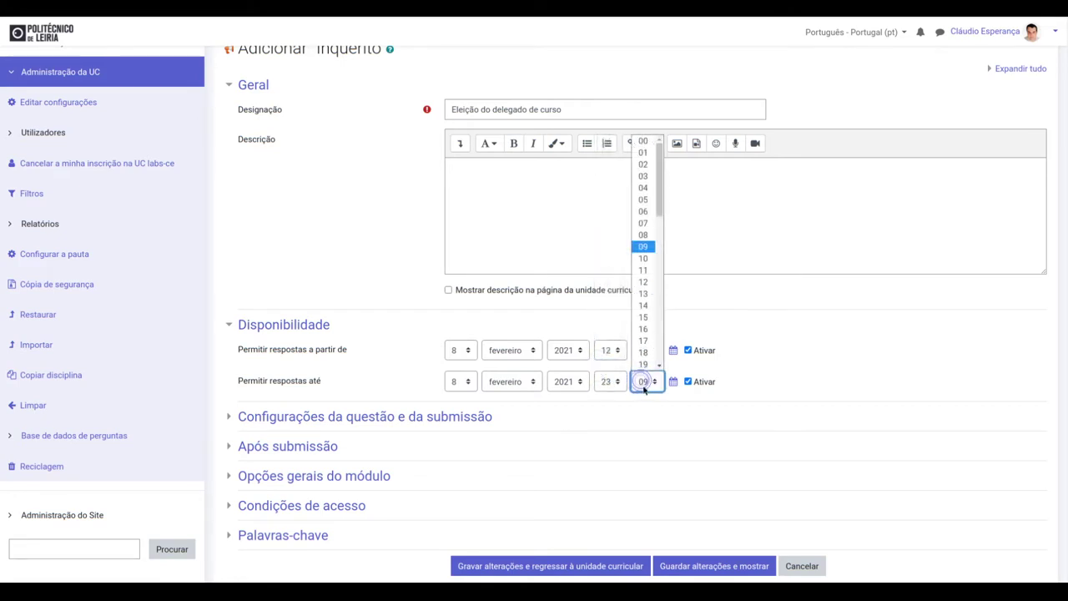
{"action": "scroll", "coordinate": [645, 338], "scroll_direction": "down", "scroll_amount": 2}
{"action": "scroll", "coordinate": [644, 344], "scroll_direction": "up", "scroll_amount": 2}
{"action": "scroll", "coordinate": [645, 346], "scroll_direction": "down", "scroll_amount": 5}
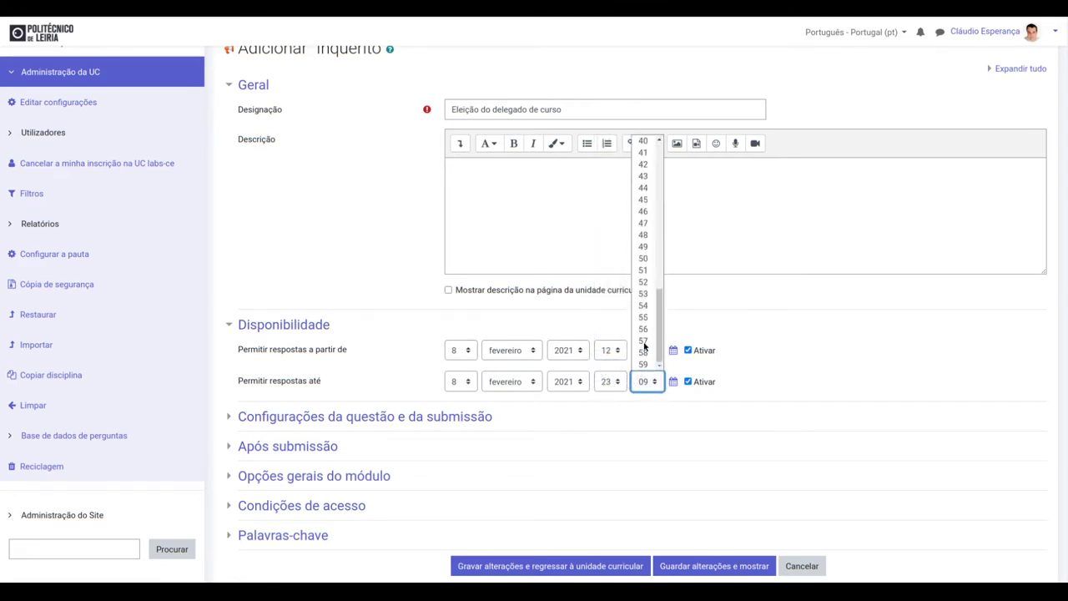
{"action": "left_click", "coordinate": [644, 364]}
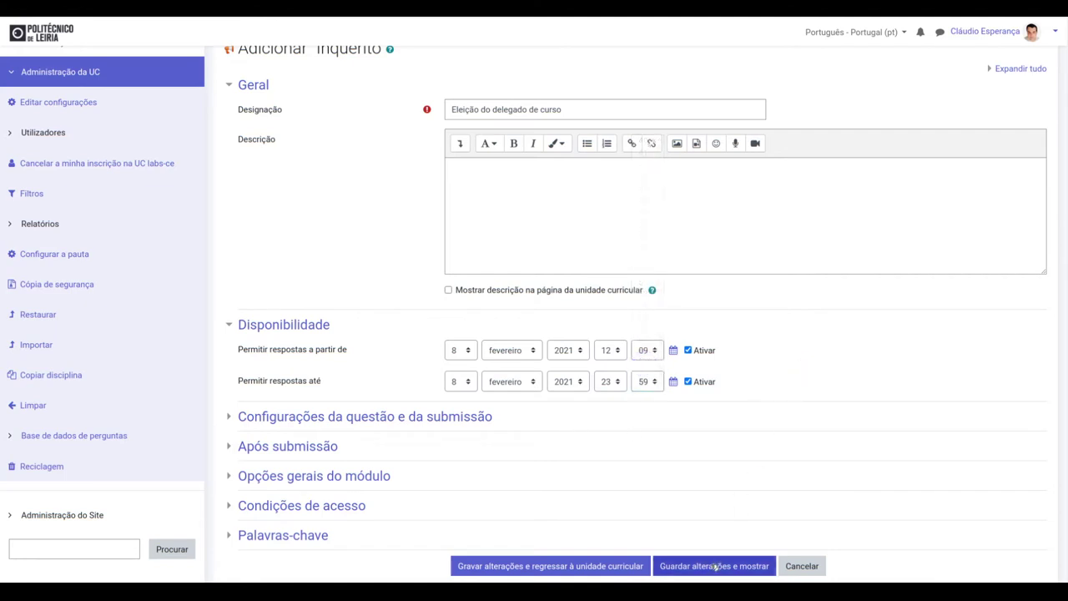
- Examine the options for recording user names in the question and submission settings
{"action": "left_click", "coordinate": [398, 419]}
{"action": "scroll", "coordinate": [723, 393], "scroll_direction": "down", "scroll_amount": 5}
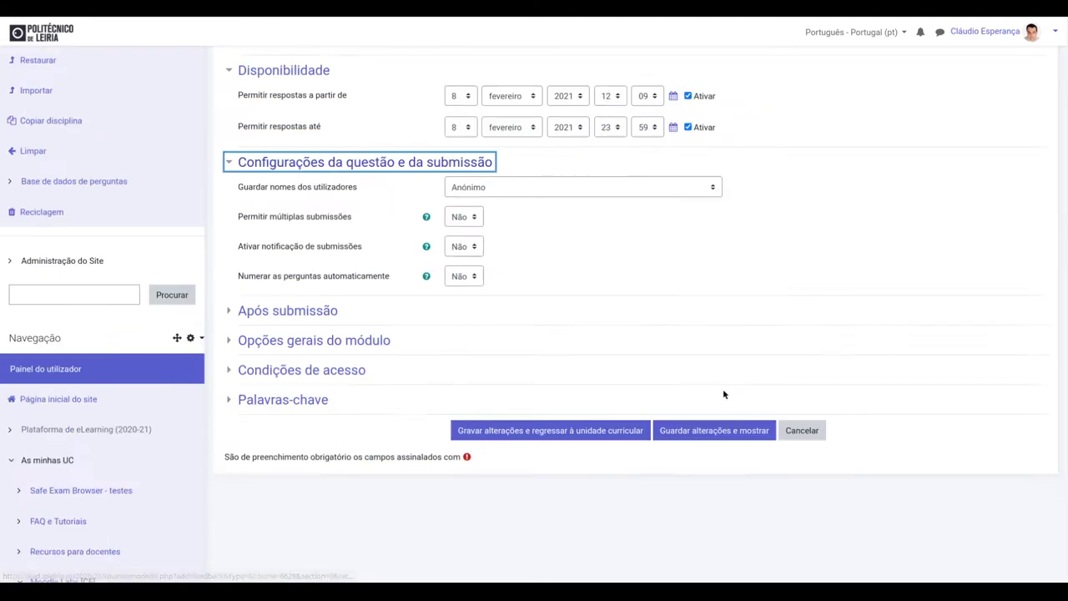
{"action": "scroll", "coordinate": [576, 243], "scroll_direction": "up", "scroll_amount": 2}
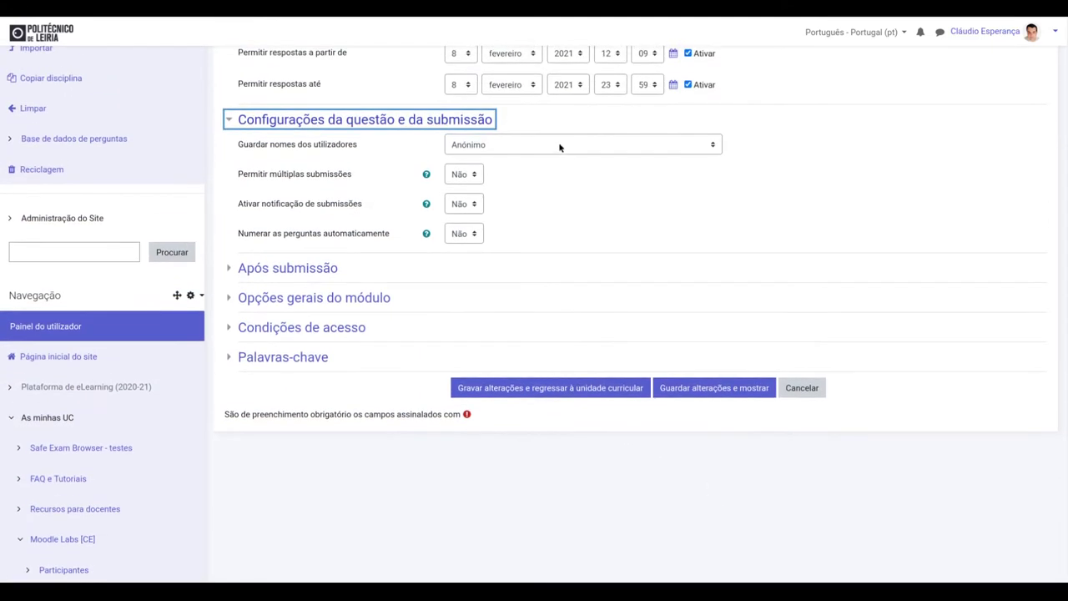
{"action": "left_click", "coordinate": [560, 147]}
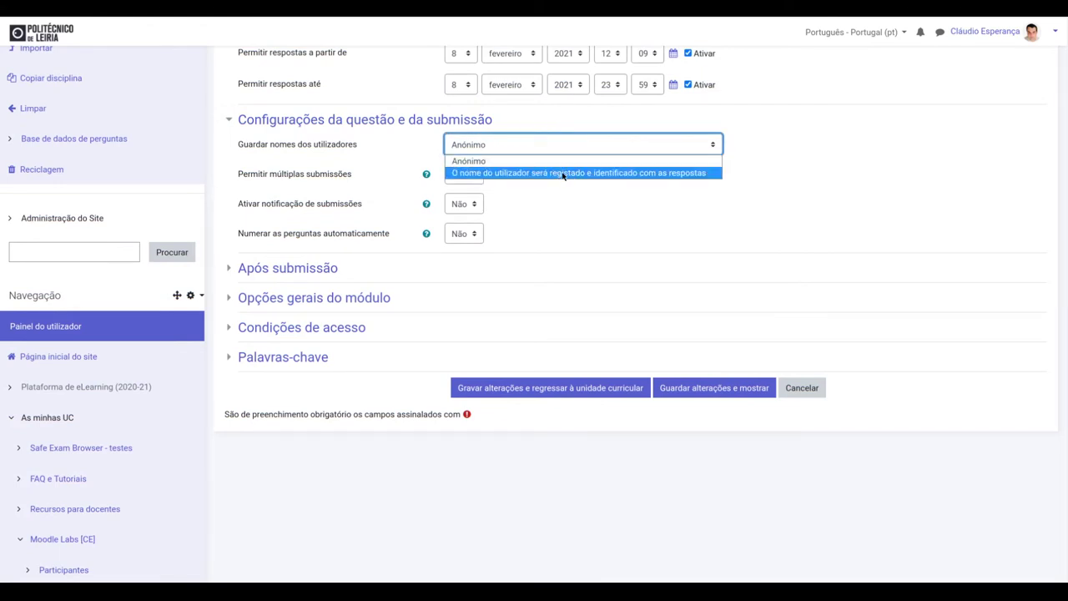
{"action": "left_click", "coordinate": [557, 200]}
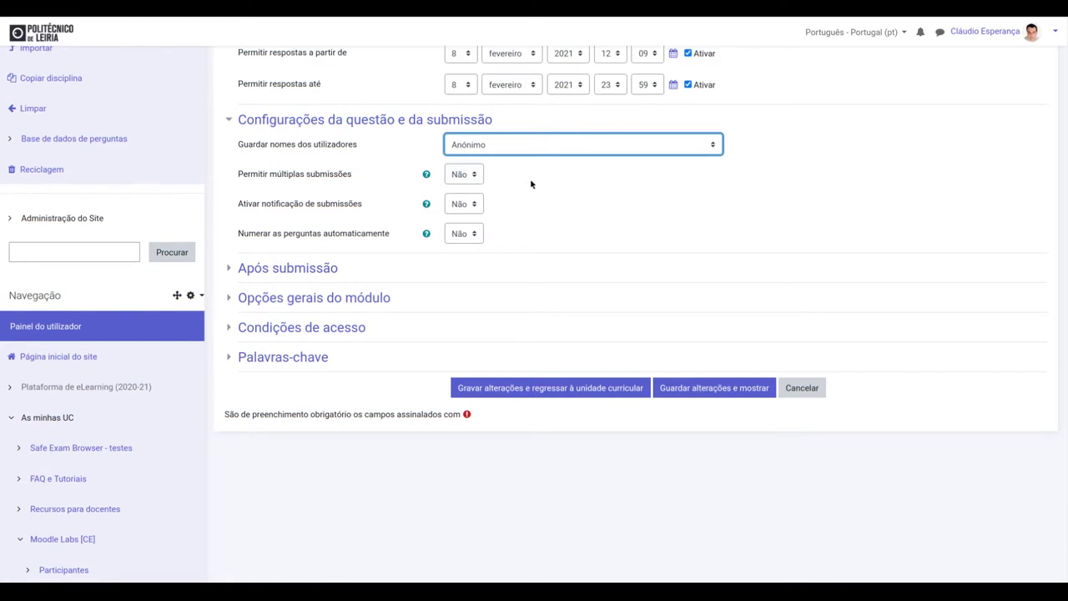
{"action": "left_click", "coordinate": [464, 176]}
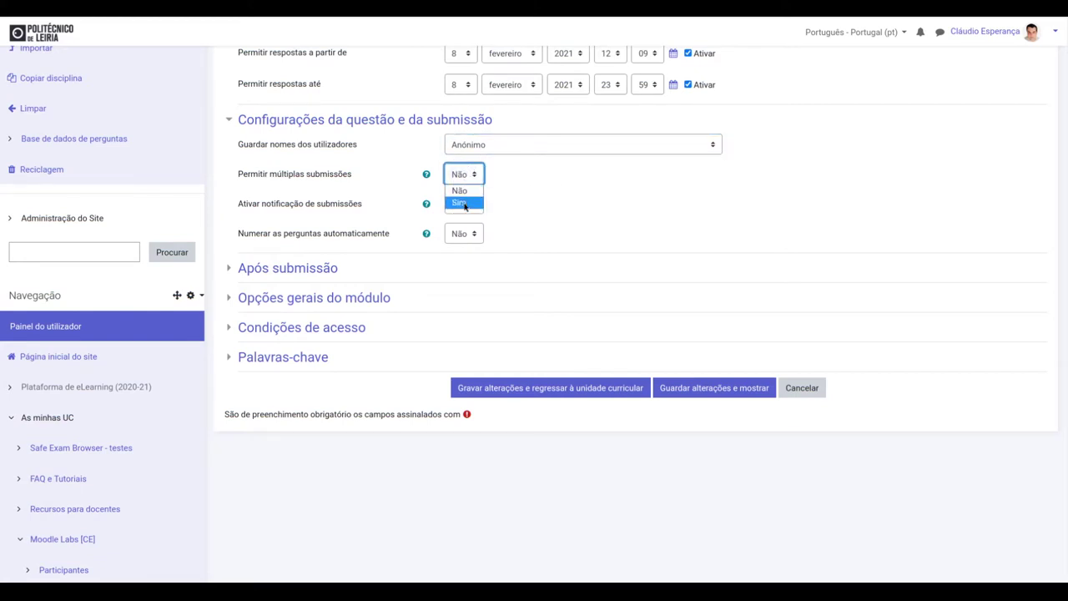
{"action": "left_click", "coordinate": [461, 203]}
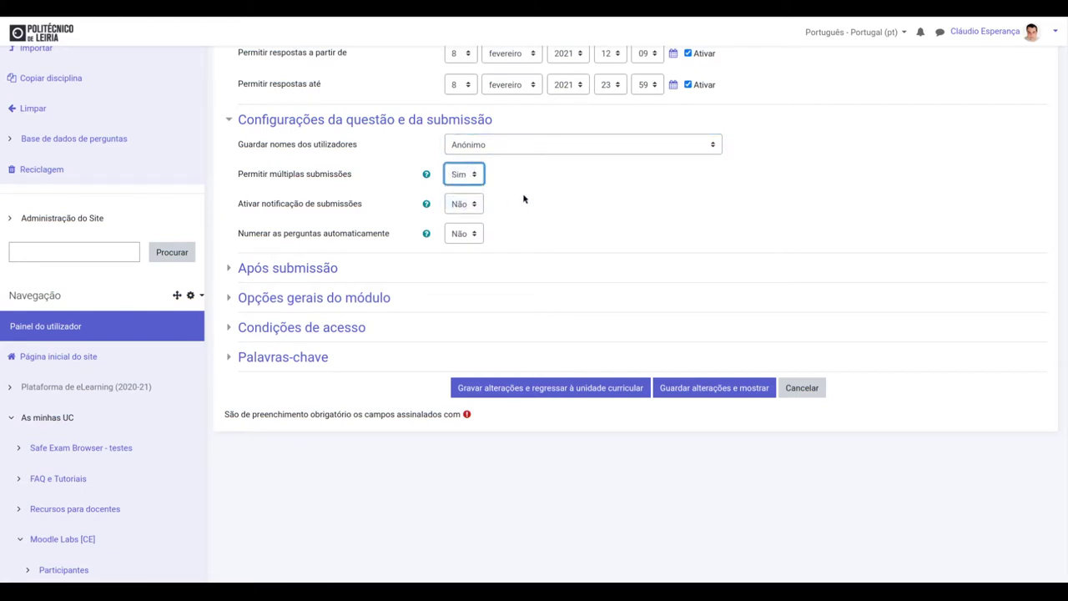
{"action": "left_click", "coordinate": [475, 167]}
{"action": "left_click", "coordinate": [461, 189]}
- Review the submission notification choices, the after-submission settings and the general module options
{"action": "left_click", "coordinate": [474, 205]}
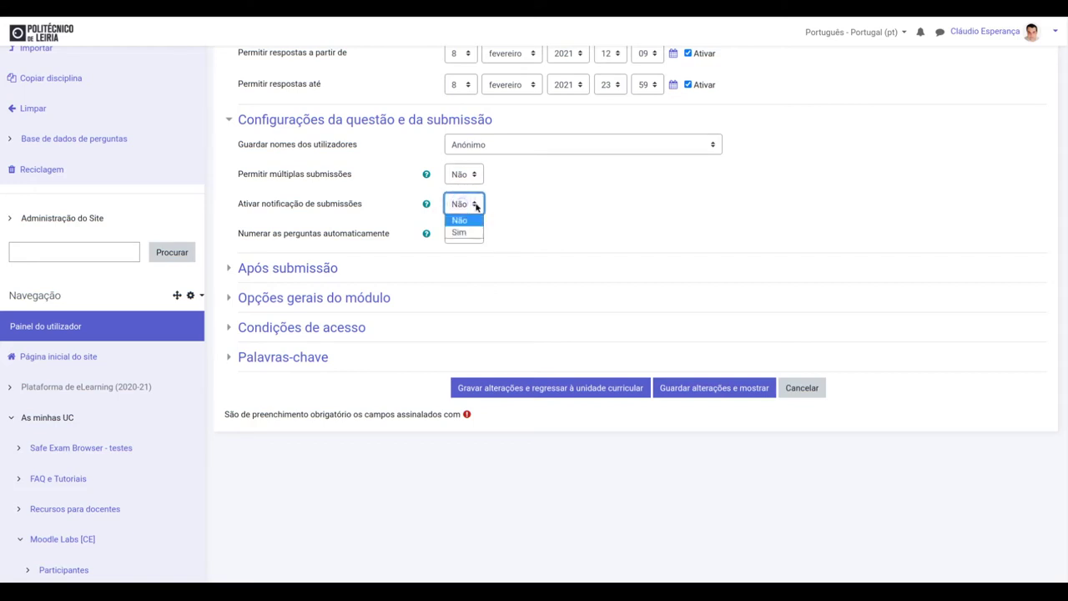
{"action": "left_click", "coordinate": [528, 204]}
{"action": "left_click", "coordinate": [303, 268]}
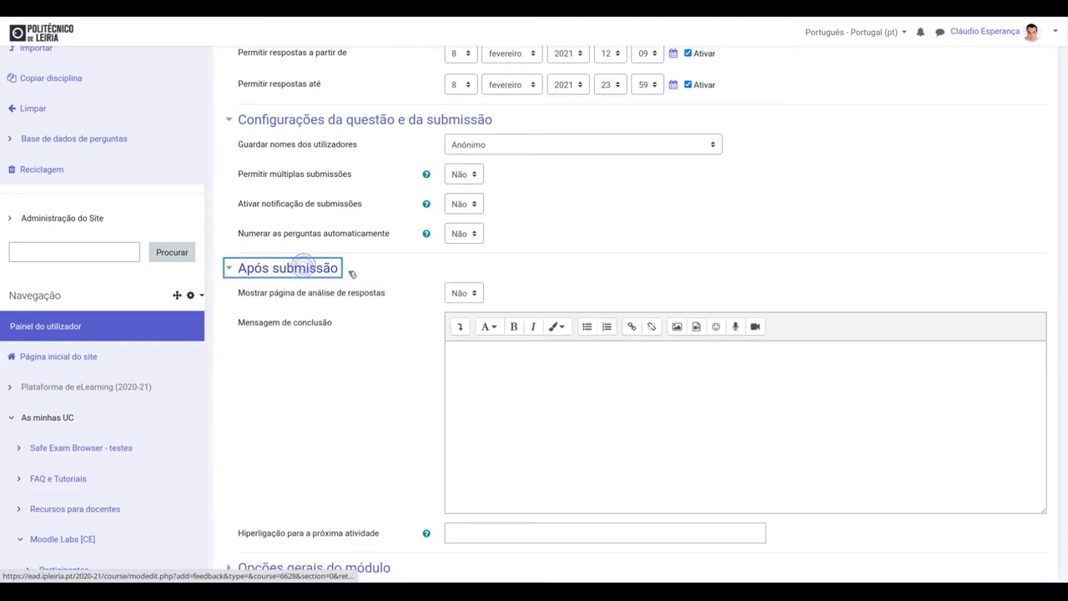
{"action": "scroll", "coordinate": [312, 298], "scroll_direction": "down", "scroll_amount": 2}
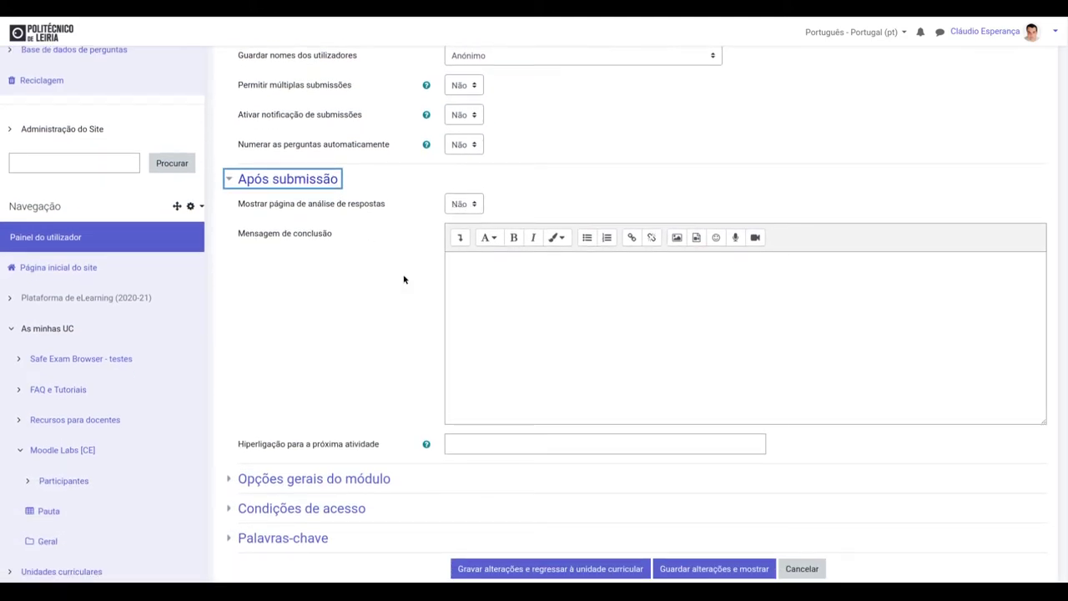
{"action": "scroll", "coordinate": [402, 274], "scroll_direction": "down", "scroll_amount": 1}
{"action": "scroll", "coordinate": [398, 252], "scroll_direction": "down", "scroll_amount": 1}
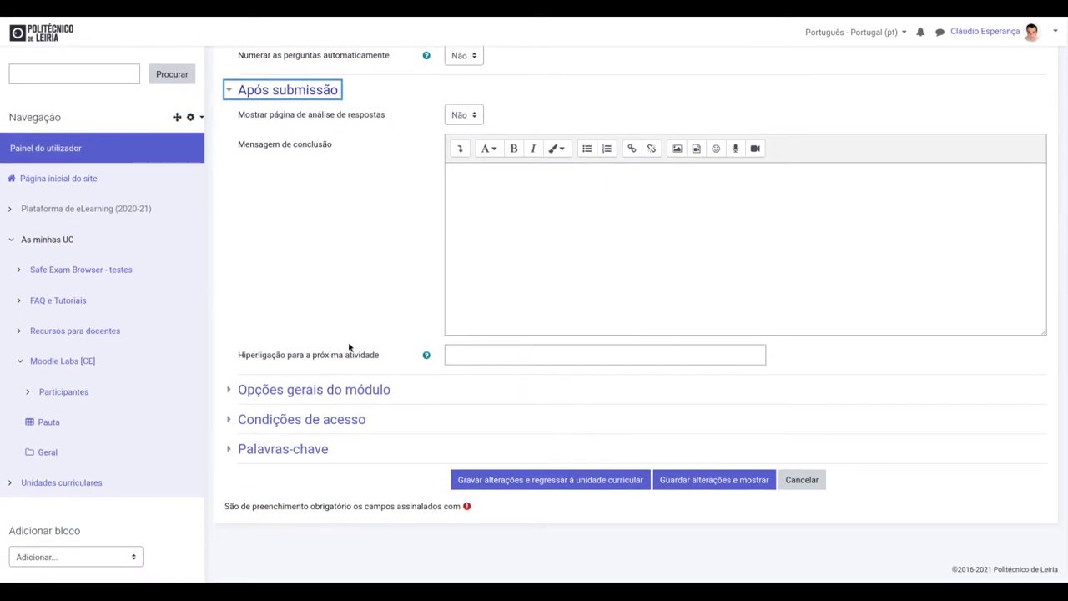
{"action": "left_click", "coordinate": [361, 390]}
{"action": "scroll", "coordinate": [396, 296], "scroll_direction": "down", "scroll_amount": 1}
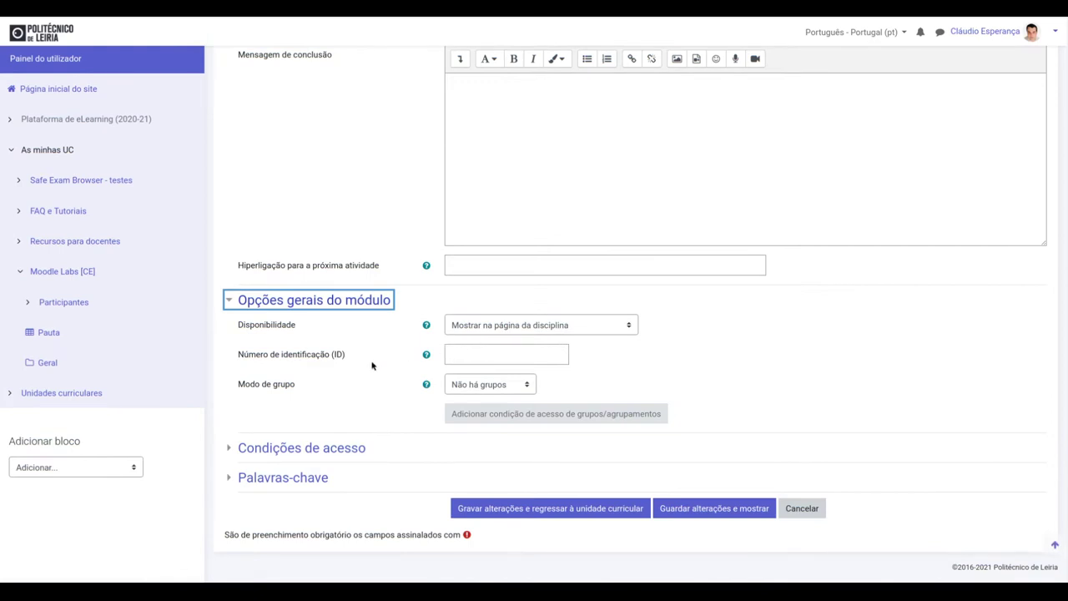
- Save the survey settings and display its overview, checking the question count
{"action": "scroll", "coordinate": [355, 138], "scroll_direction": "up", "scroll_amount": 8}
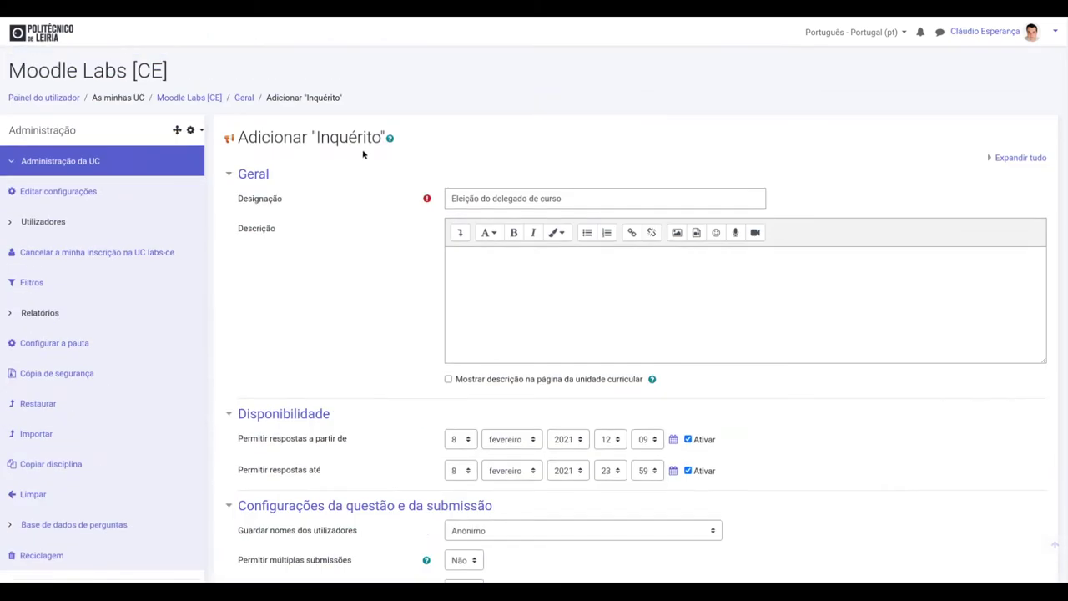
{"action": "scroll", "coordinate": [371, 172], "scroll_direction": "down", "scroll_amount": 4}
{"action": "scroll", "coordinate": [371, 177], "scroll_direction": "down", "scroll_amount": 4}
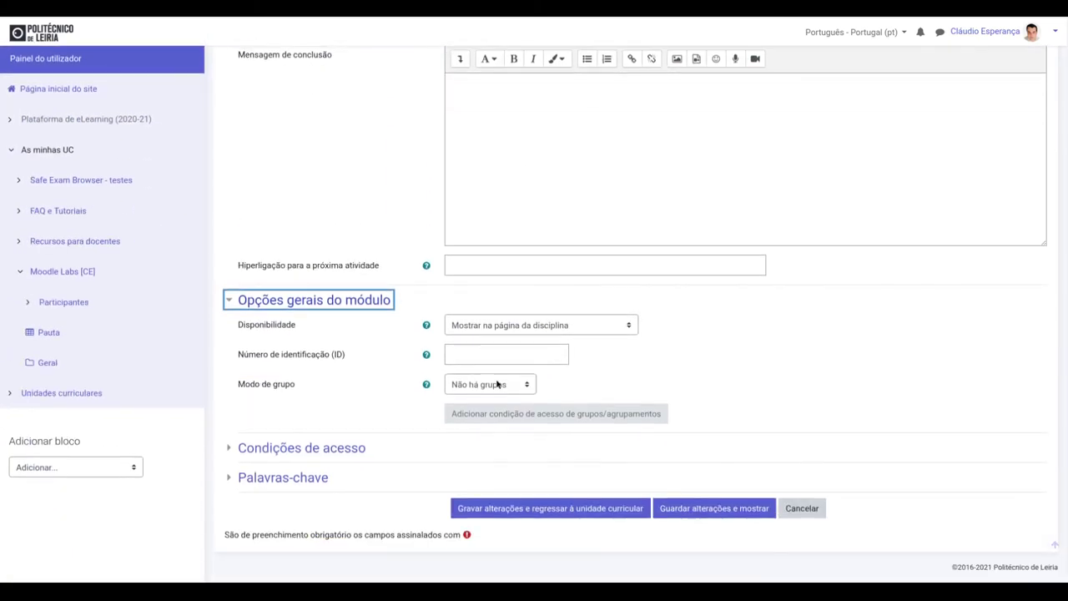
{"action": "left_click", "coordinate": [703, 511]}
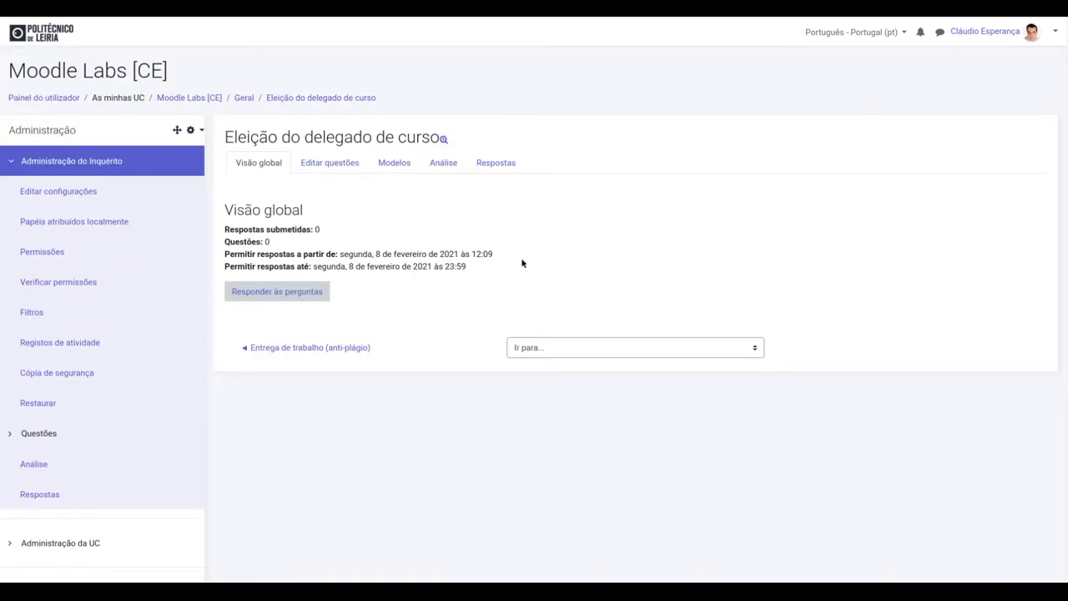
{"action": "left_click_drag", "start_coordinate": [252, 245], "coordinate": [272, 243]}
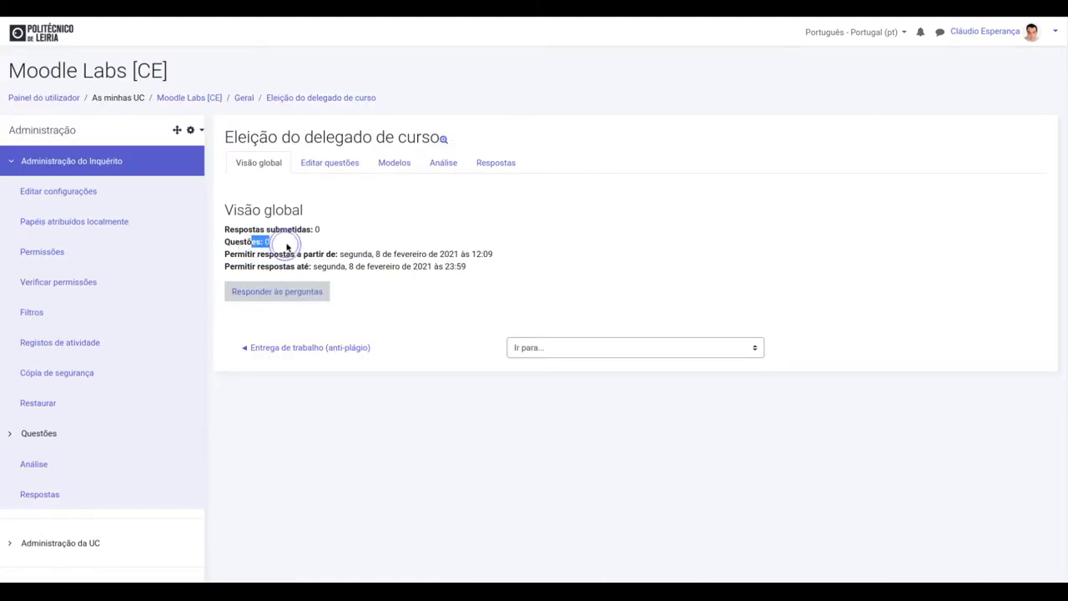
- Start adding an Escolha múltipla question to the survey
{"action": "left_click", "coordinate": [327, 162]}
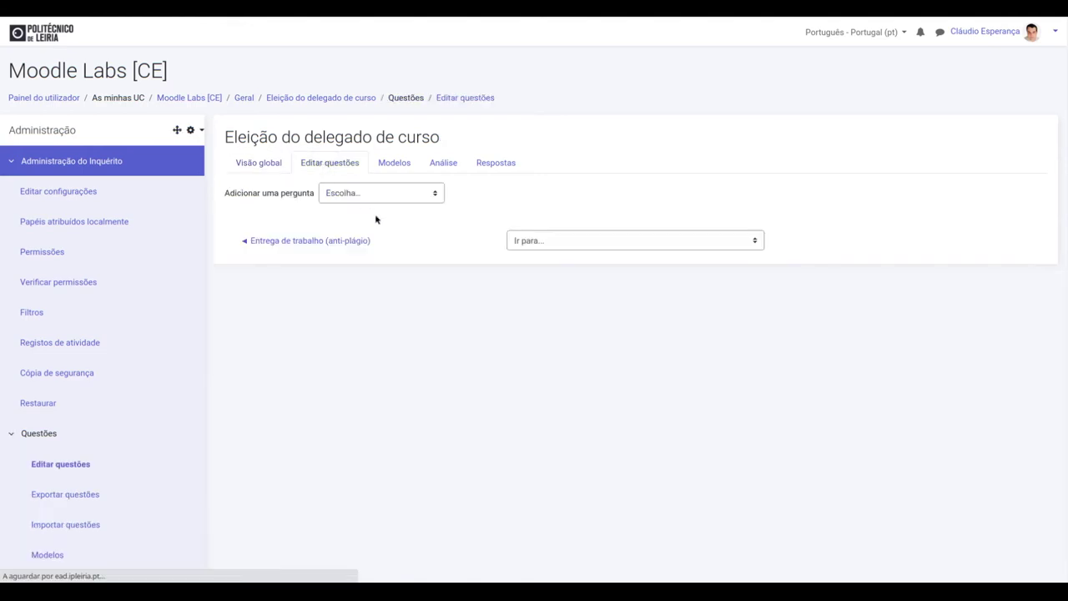
{"action": "left_click", "coordinate": [402, 195]}
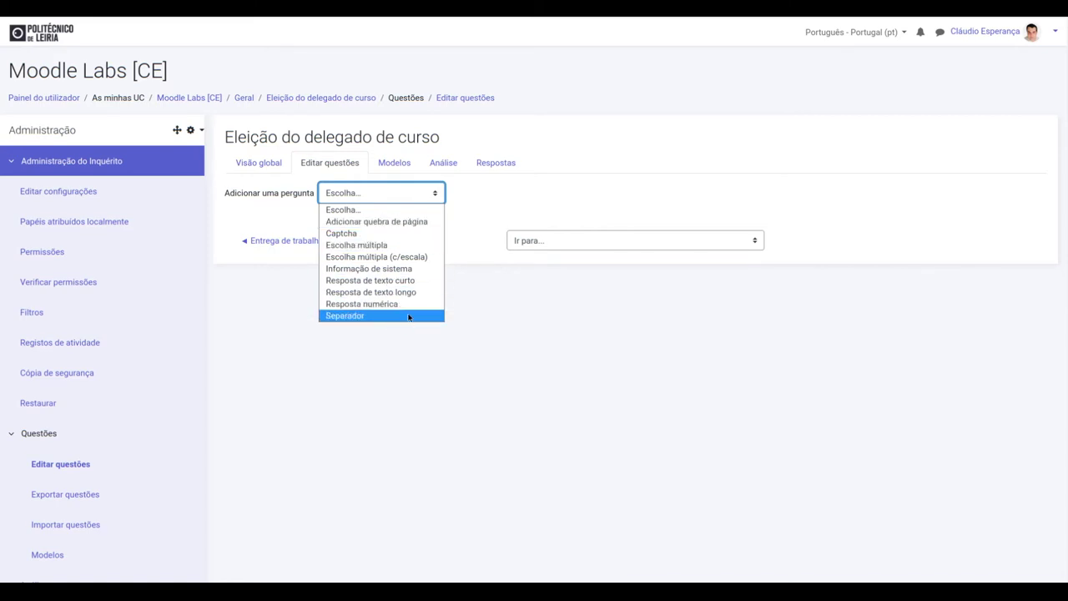
{"action": "left_click", "coordinate": [401, 246]}
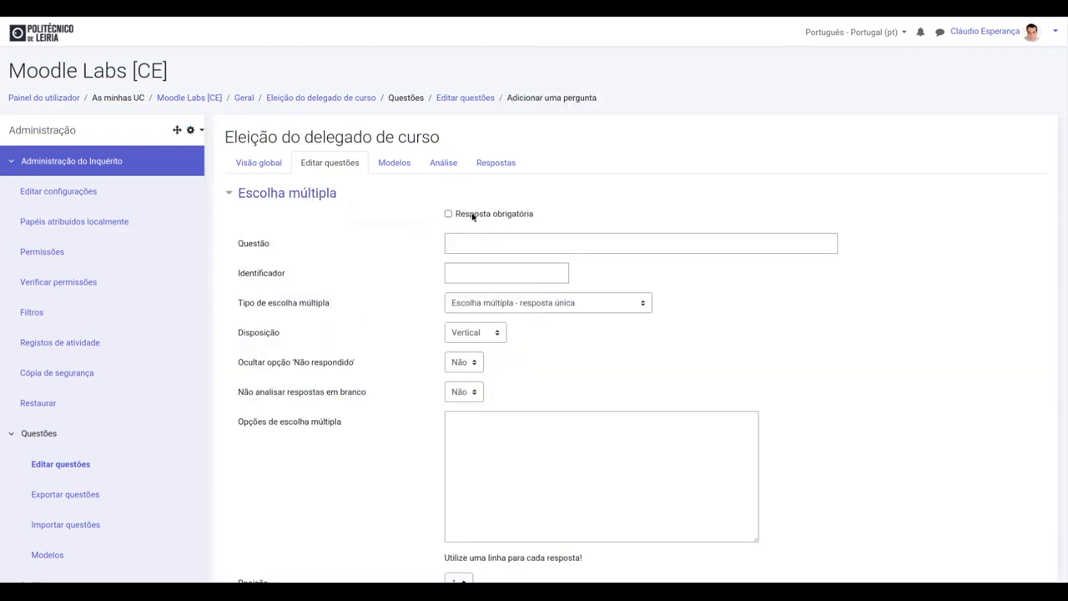
- Make the answer mandatory and enter the question "Escolha o seu delegado de curso" with the identifier c01
{"action": "left_click", "coordinate": [477, 215]}
{"action": "left_click", "coordinate": [475, 247]}
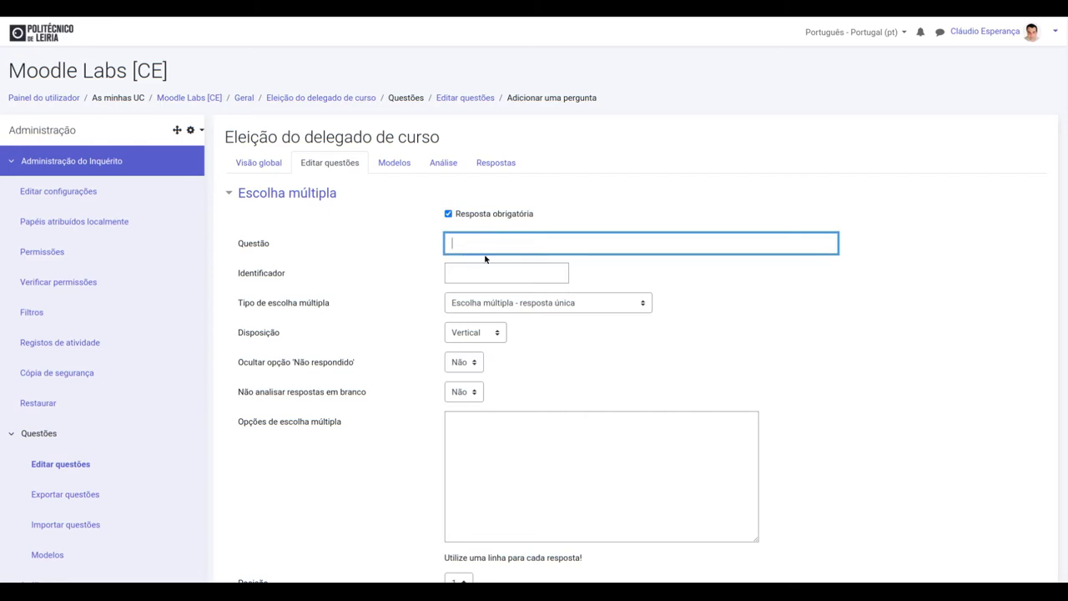
{"action": "type", "text": "Esocl"}
{"action": "type", "text": "lha"}
{"action": "type", "text": " o seu delegado d"}
{"action": "type", "text": "e curso"}
{"action": "left_click", "coordinate": [511, 275]}
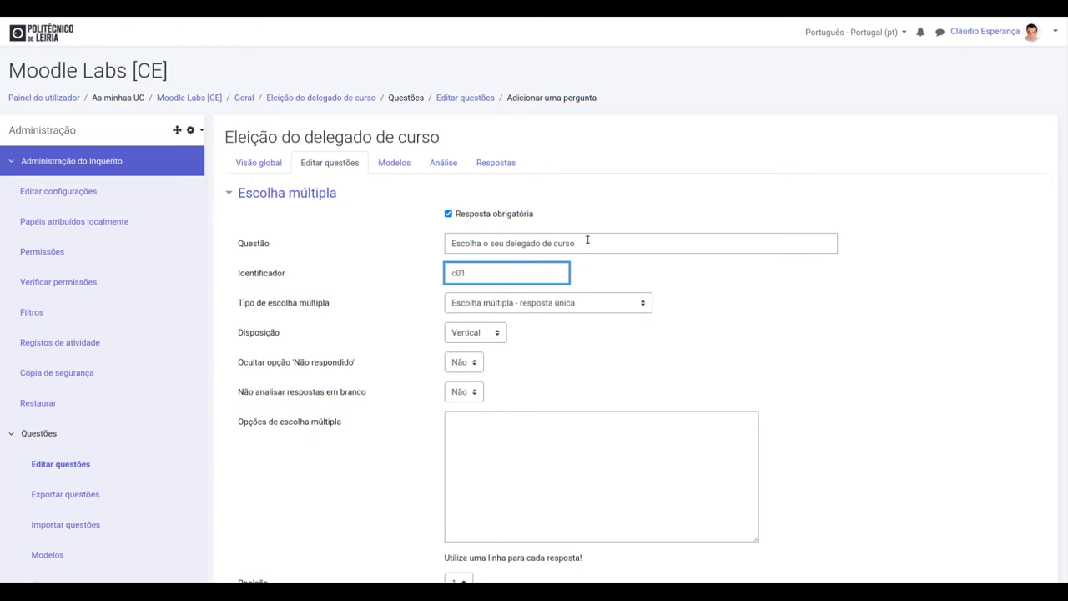
- Examine the available multiple-choice types for the question
{"action": "scroll", "coordinate": [441, 299], "scroll_direction": "down", "scroll_amount": 1}
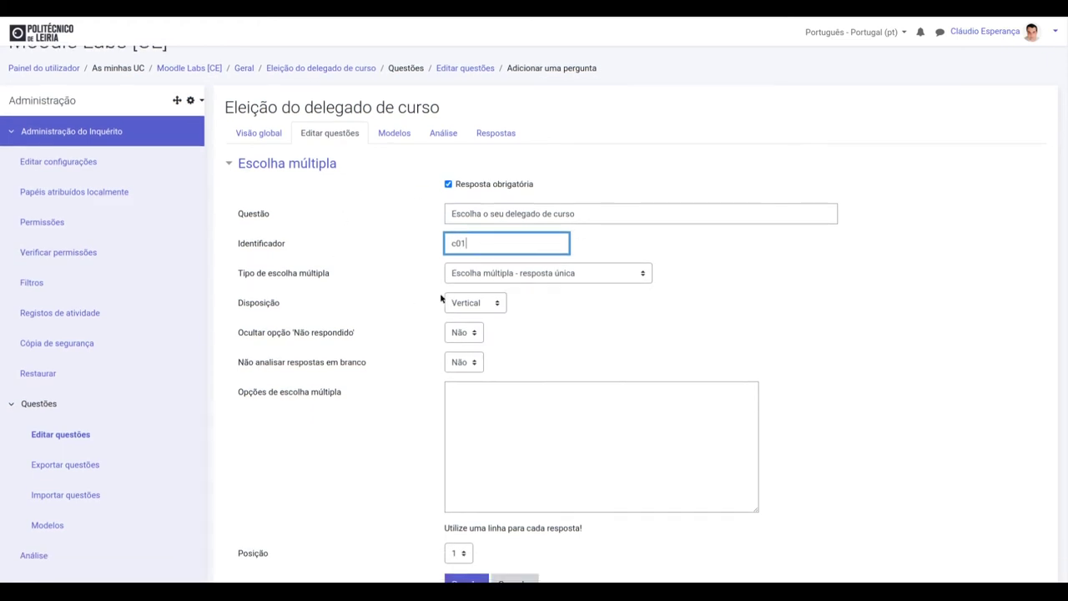
{"action": "left_click", "coordinate": [553, 276]}
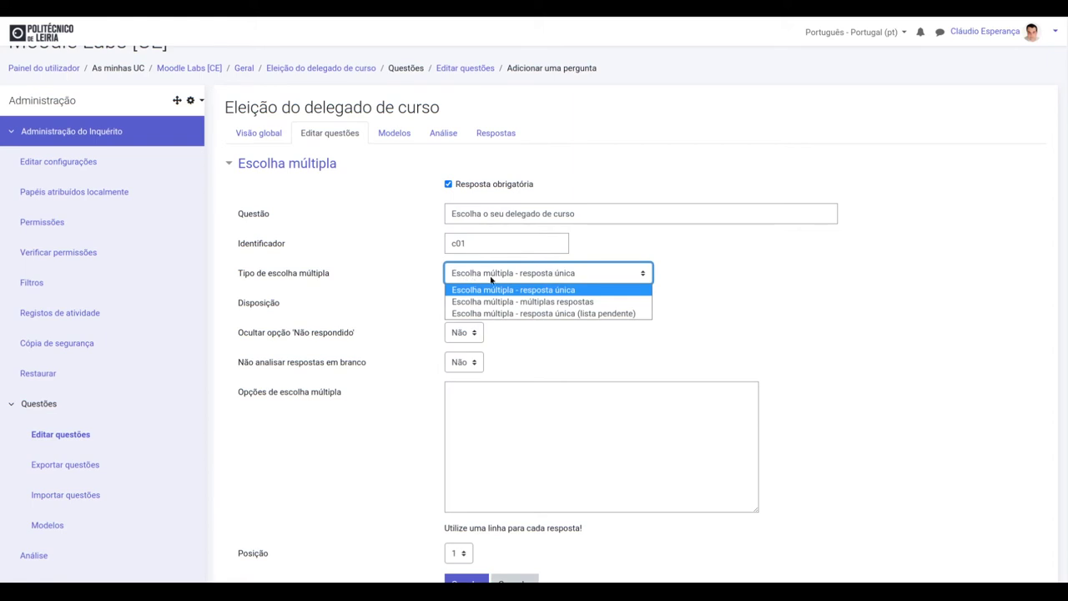
{"action": "left_click", "coordinate": [381, 278]}
{"action": "left_click", "coordinate": [578, 272]}
{"action": "left_click", "coordinate": [378, 279]}
{"action": "scroll", "coordinate": [379, 271], "scroll_direction": "down", "scroll_amount": 1}
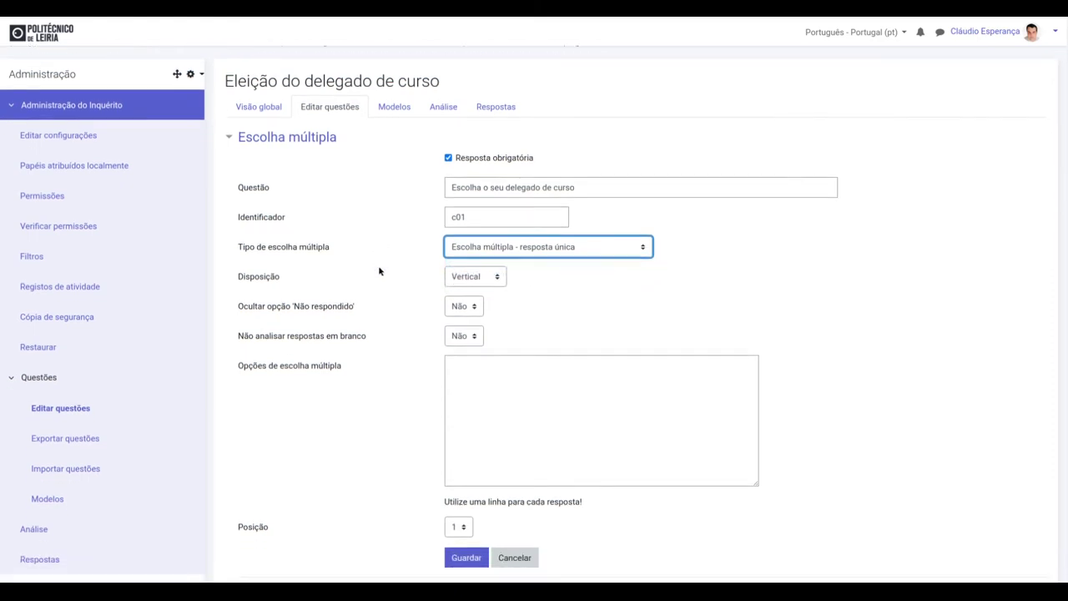
- Examine the available layouts for the multiple-choice question, keeping Vertical
{"action": "left_click", "coordinate": [485, 275]}
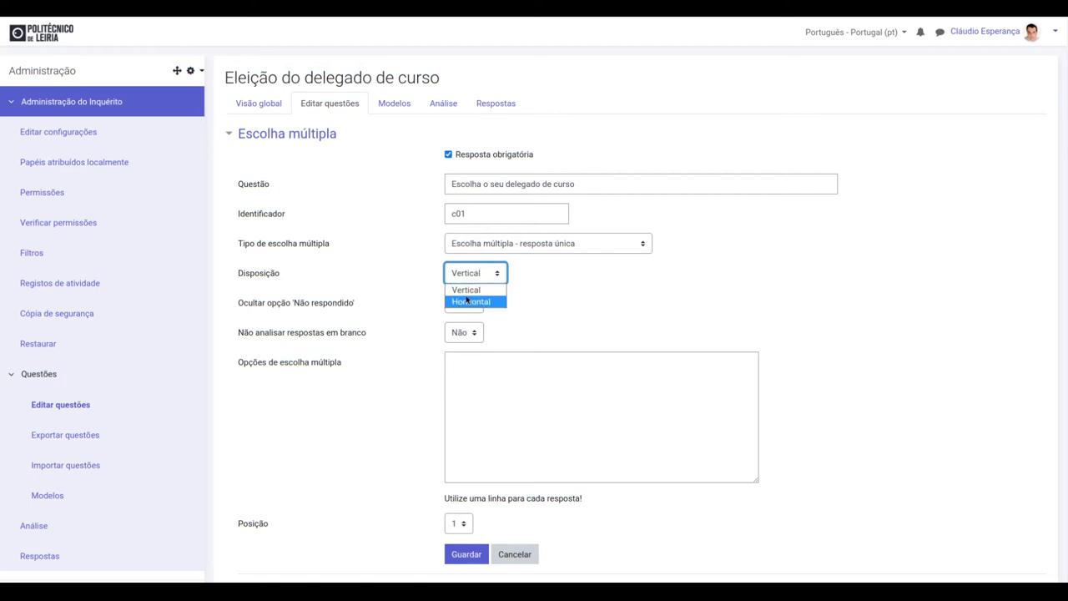
{"action": "left_click", "coordinate": [383, 284]}
{"action": "scroll", "coordinate": [392, 306], "scroll_direction": "down", "scroll_amount": 2}
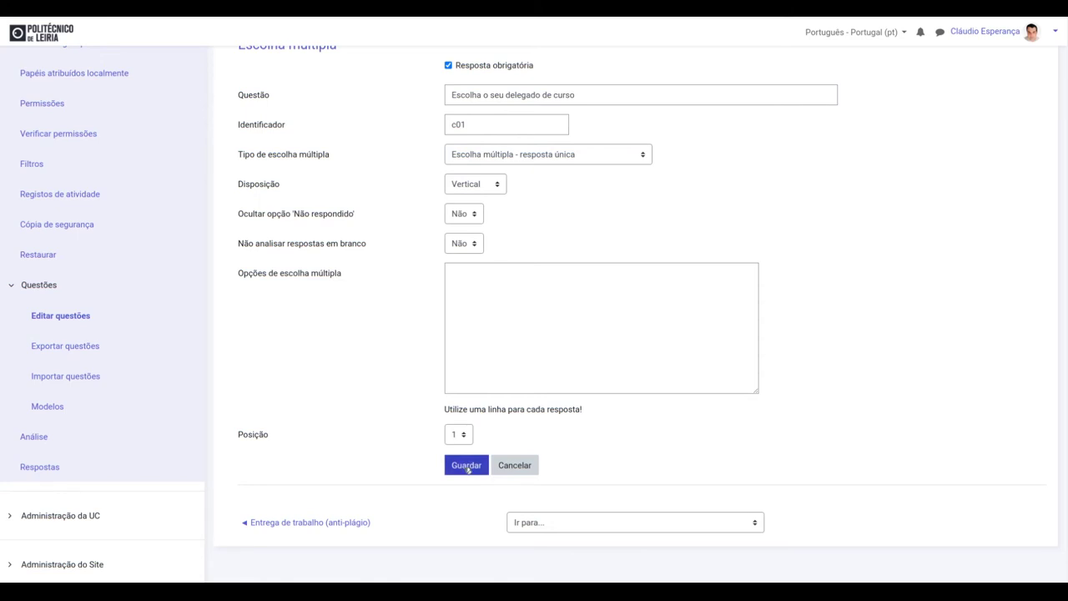
- Switch to the text editor and copy the full list of student choices, from Estudante 1 to Estudante 20 plus Voto nulo
{"action": "left_click", "coordinate": [477, 317]}
{"action": "scroll", "coordinate": [526, 264], "scroll_direction": "down", "scroll_amount": 1}
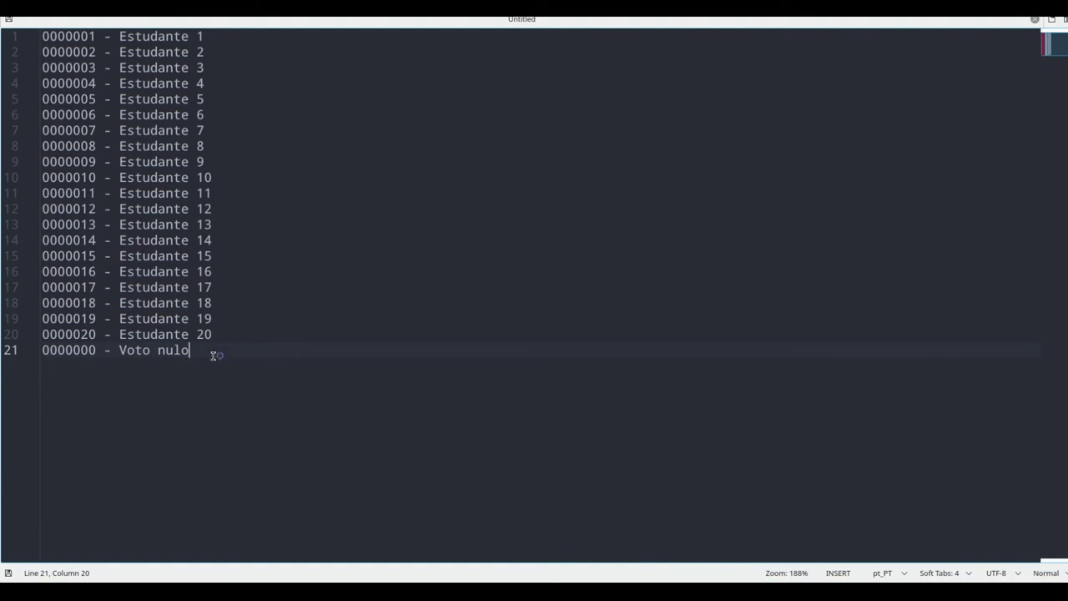
{"action": "left_click_drag", "start_coordinate": [43, 351], "coordinate": [41, 33]}
{"action": "key", "text": "ctrl+c"}
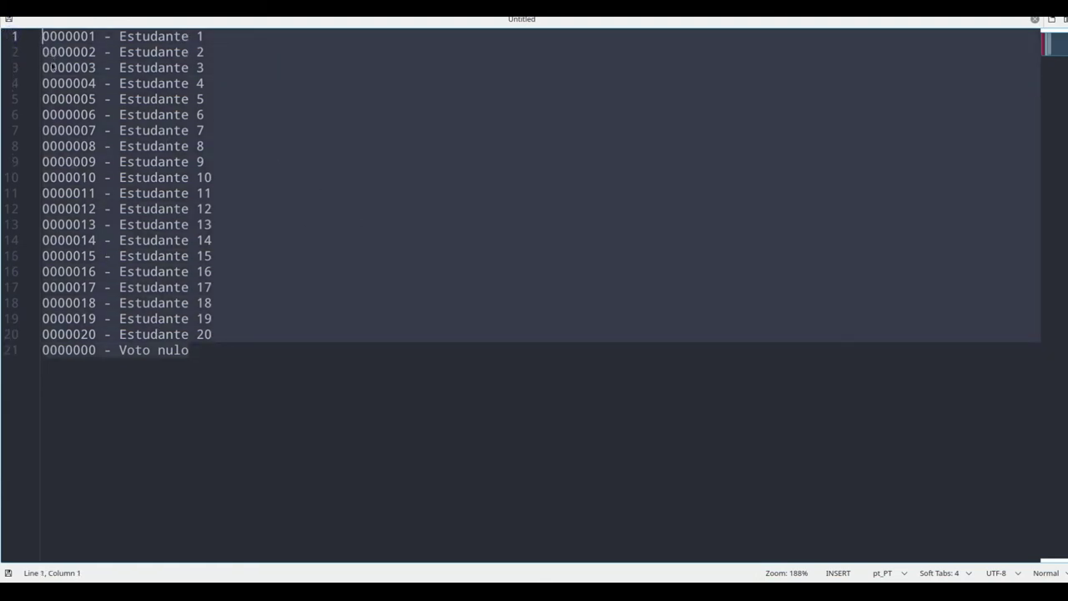
- Switch back to the Moodle question form, paste the copied list as the multiple-choice options and save the question
{"action": "key", "text": "alt+Tab"}
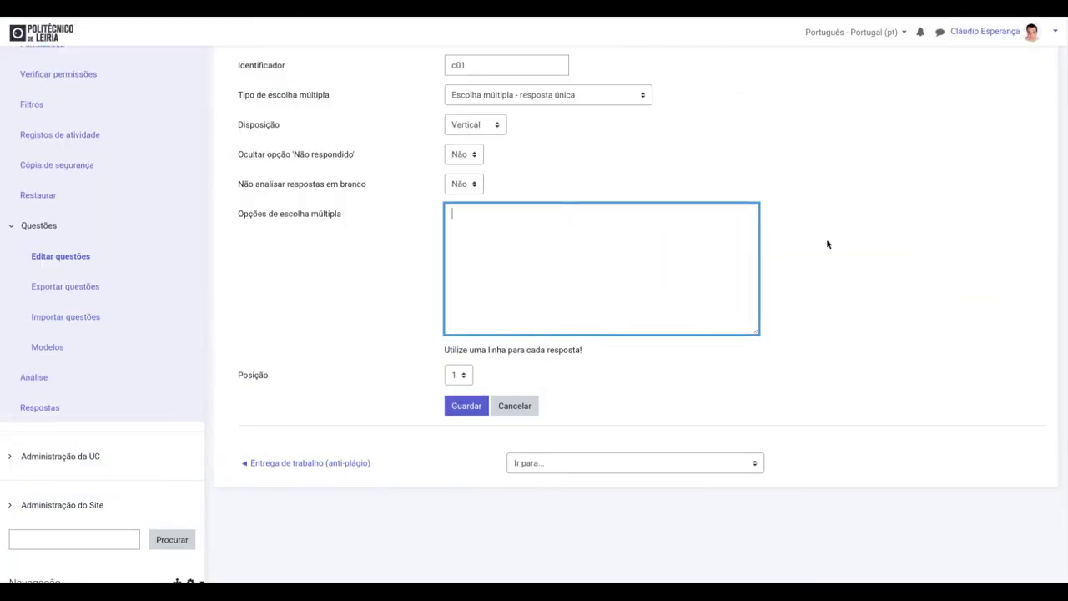
{"action": "key", "text": "ctrl+v"}
{"action": "scroll", "coordinate": [562, 263], "scroll_direction": "up", "scroll_amount": 5}
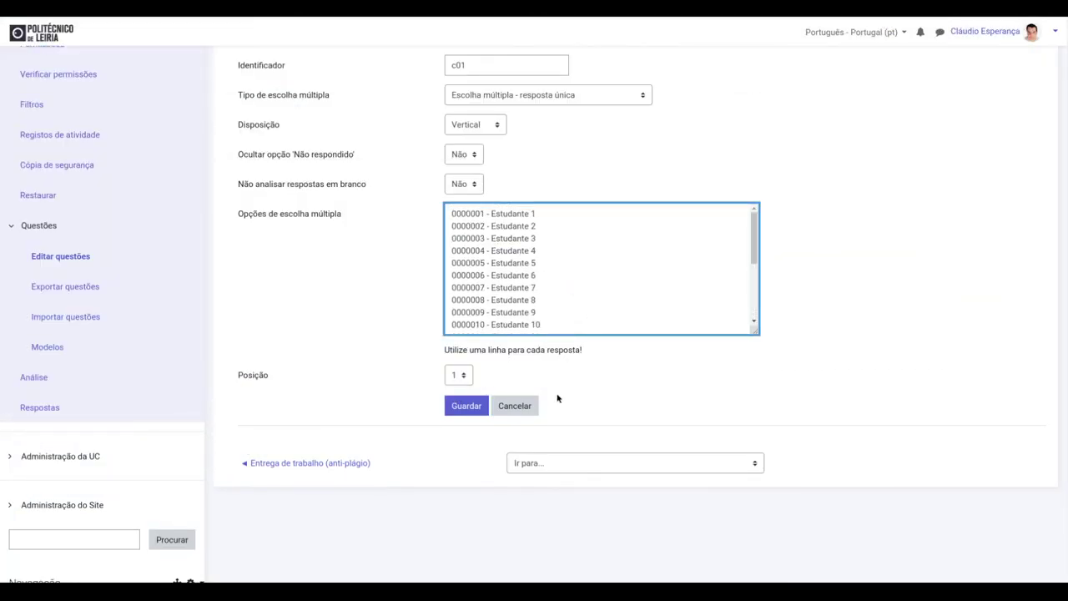
{"action": "left_click", "coordinate": [464, 407]}
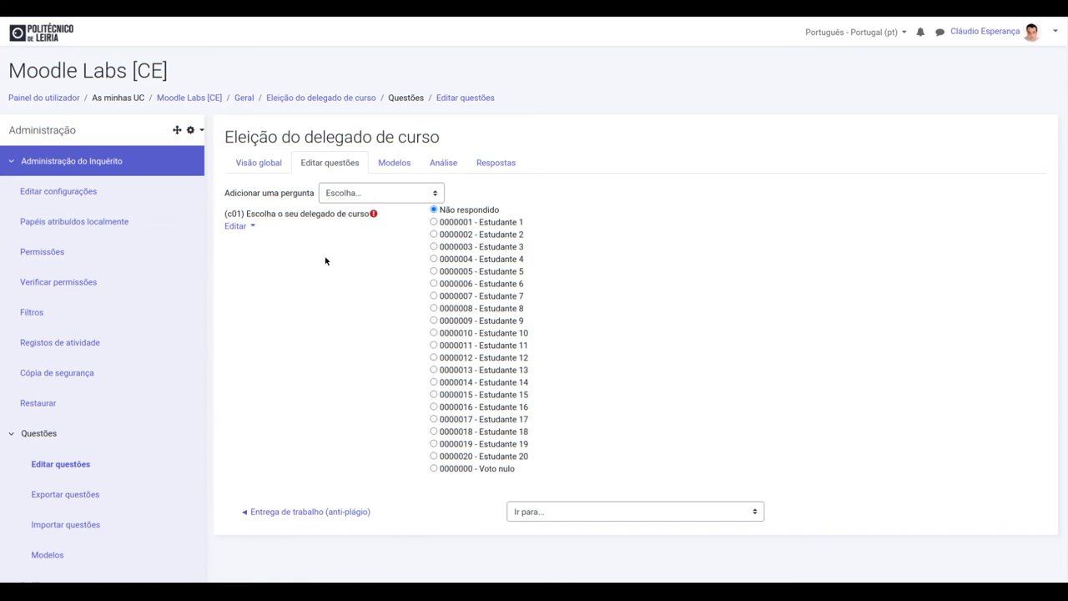
- Edit question c01 to hide the 'Não respondido' option and save the changes
{"action": "left_click", "coordinate": [240, 227]}
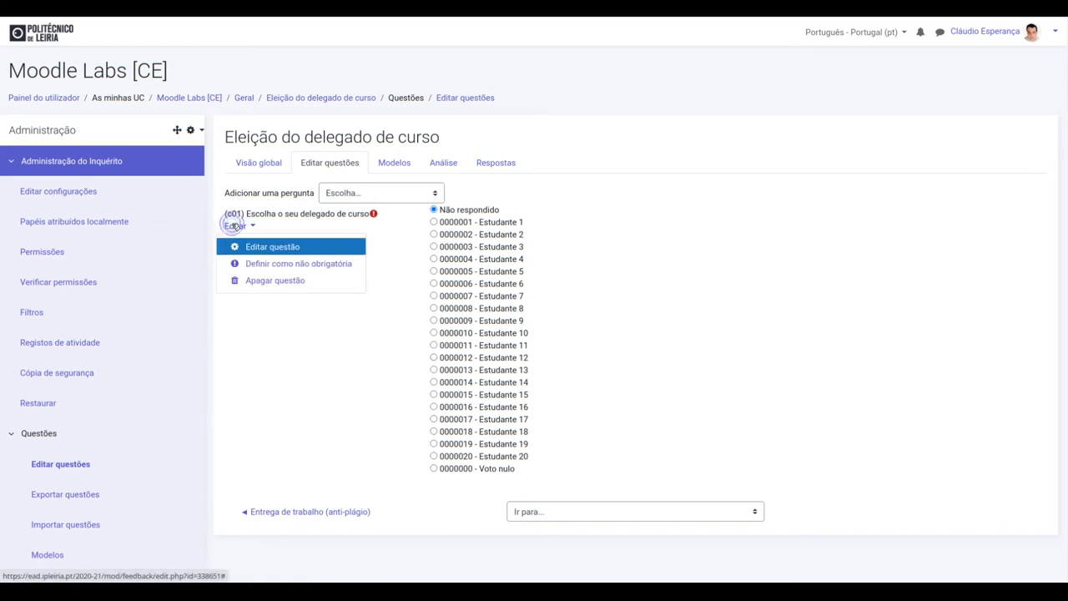
{"action": "left_click", "coordinate": [262, 248]}
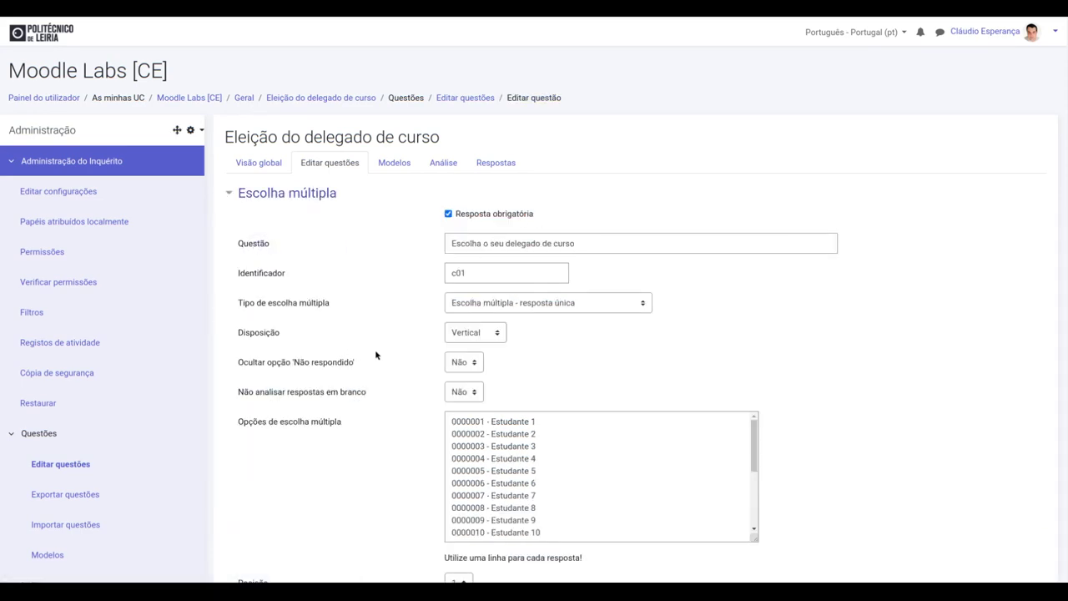
{"action": "scroll", "coordinate": [380, 355], "scroll_direction": "down", "scroll_amount": 10}
{"action": "scroll", "coordinate": [382, 344], "scroll_direction": "up", "scroll_amount": 7}
{"action": "scroll", "coordinate": [376, 339], "scroll_direction": "down", "scroll_amount": 2}
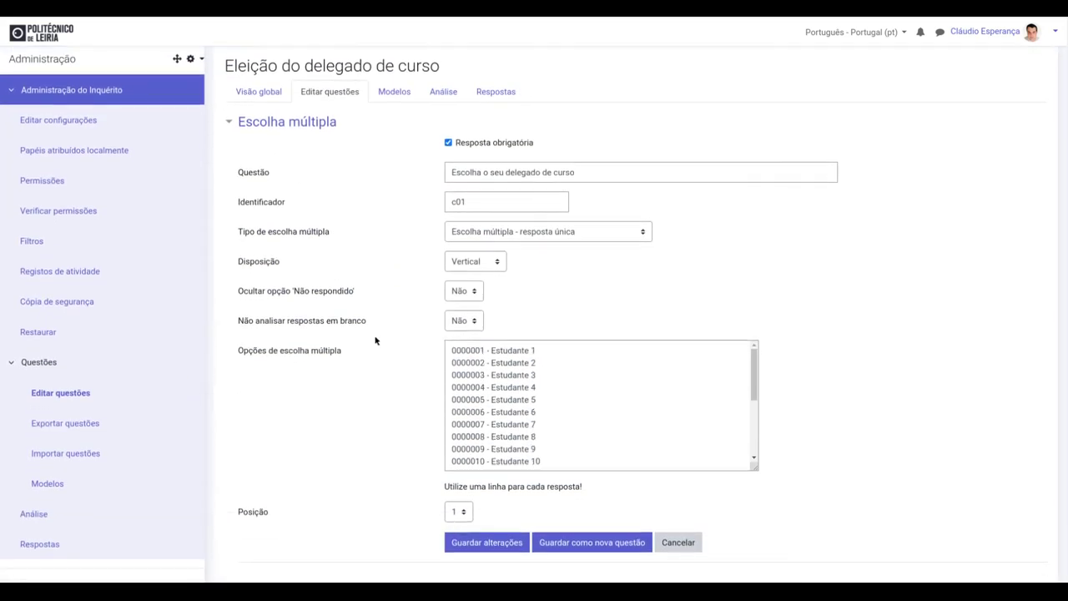
{"action": "scroll", "coordinate": [367, 334], "scroll_direction": "down", "scroll_amount": 1}
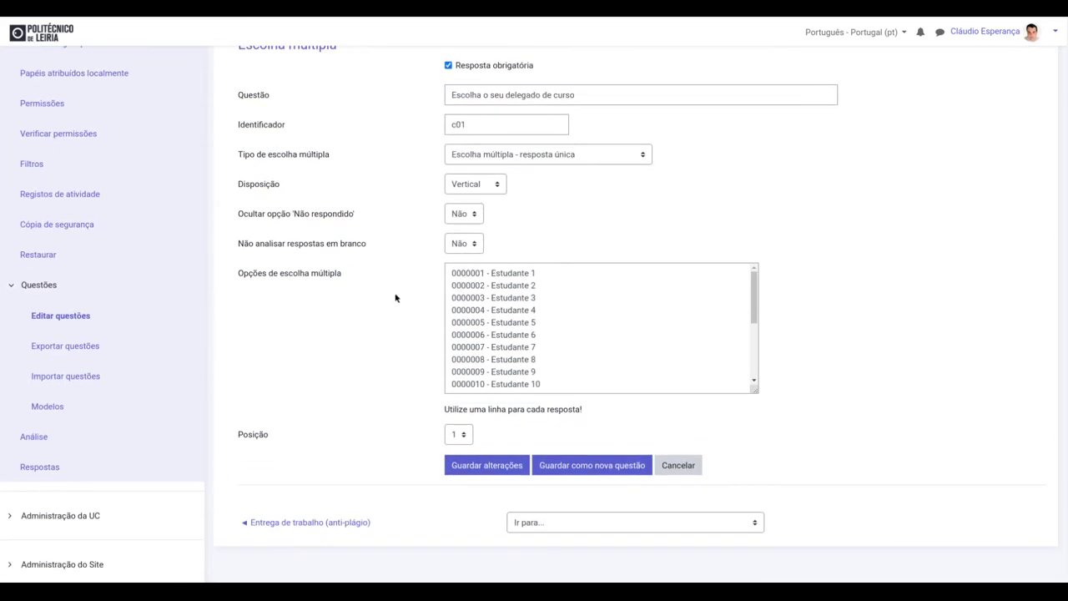
{"action": "left_click", "coordinate": [462, 215]}
{"action": "left_click", "coordinate": [463, 242]}
{"action": "left_click", "coordinate": [485, 470]}
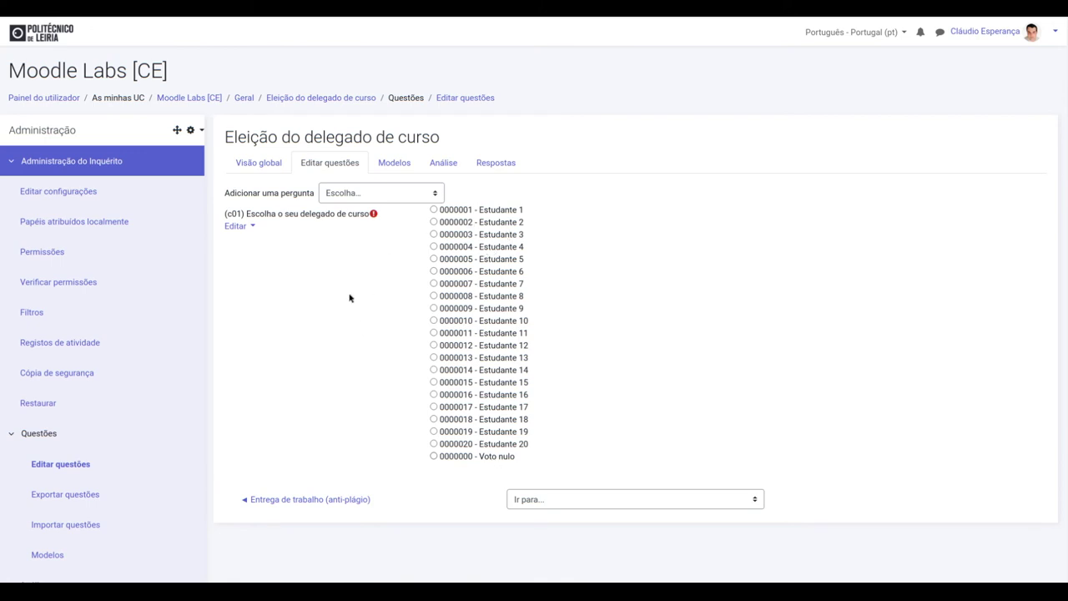
- Return to the Moodle Labs [CE] course page and turn off editing mode
{"action": "left_click", "coordinate": [358, 99]}
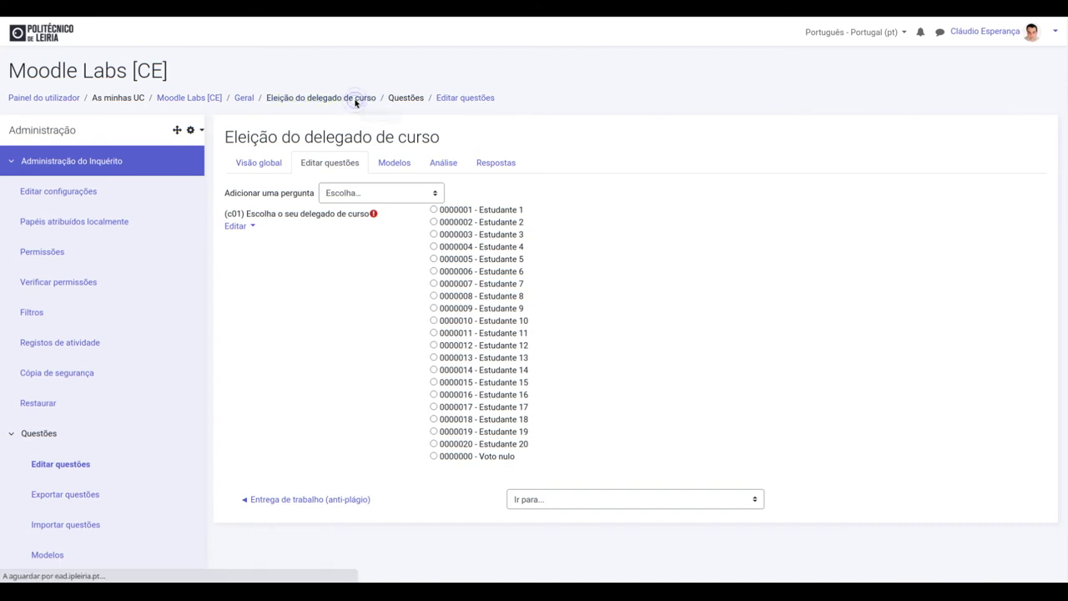
{"action": "left_click", "coordinate": [242, 99]}
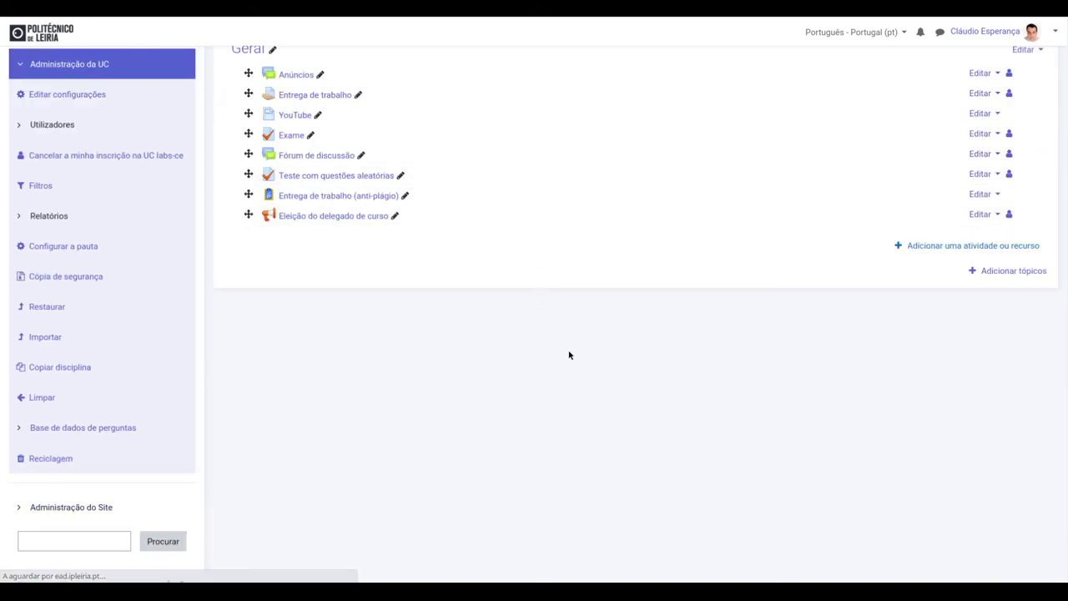
{"action": "left_click", "coordinate": [984, 100]}
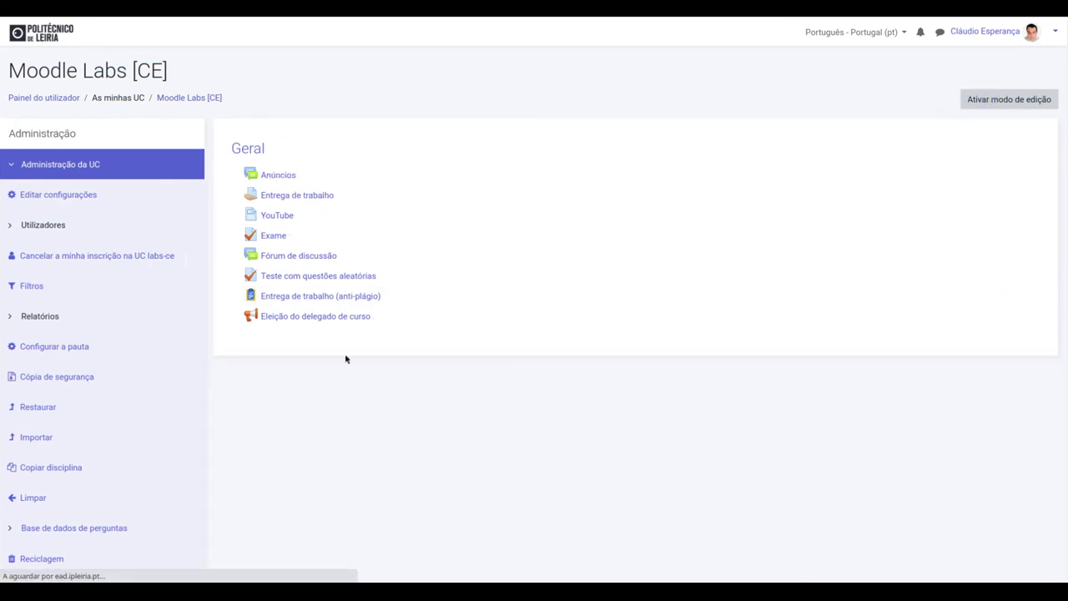
- Answer the Eleição do delegado de curso survey with Estudante 20, submit the response and continue to the course page
{"action": "left_click", "coordinate": [317, 318]}
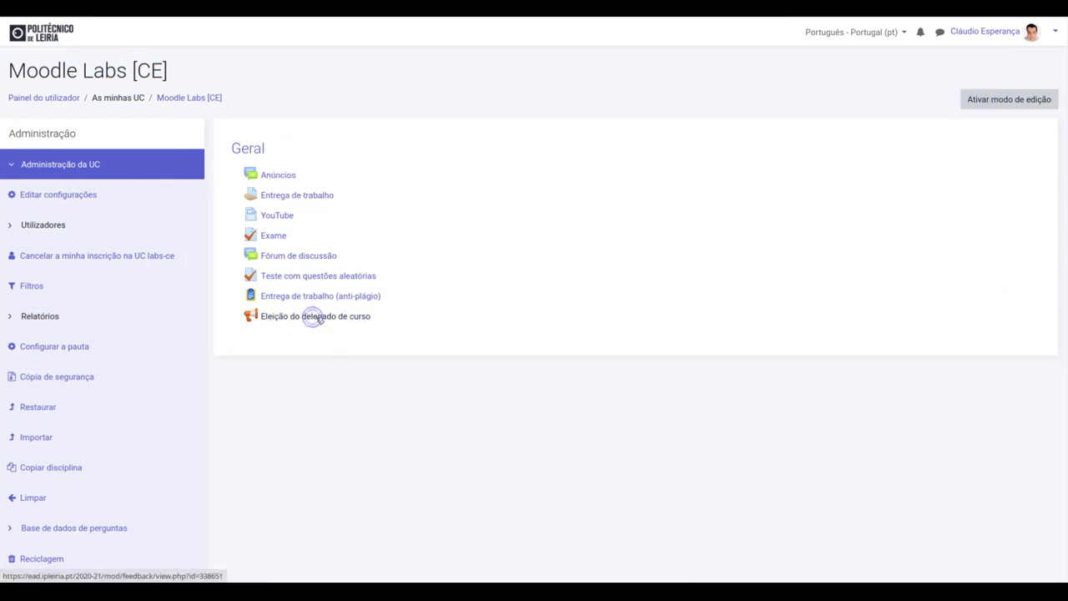
{"action": "left_click", "coordinate": [284, 294]}
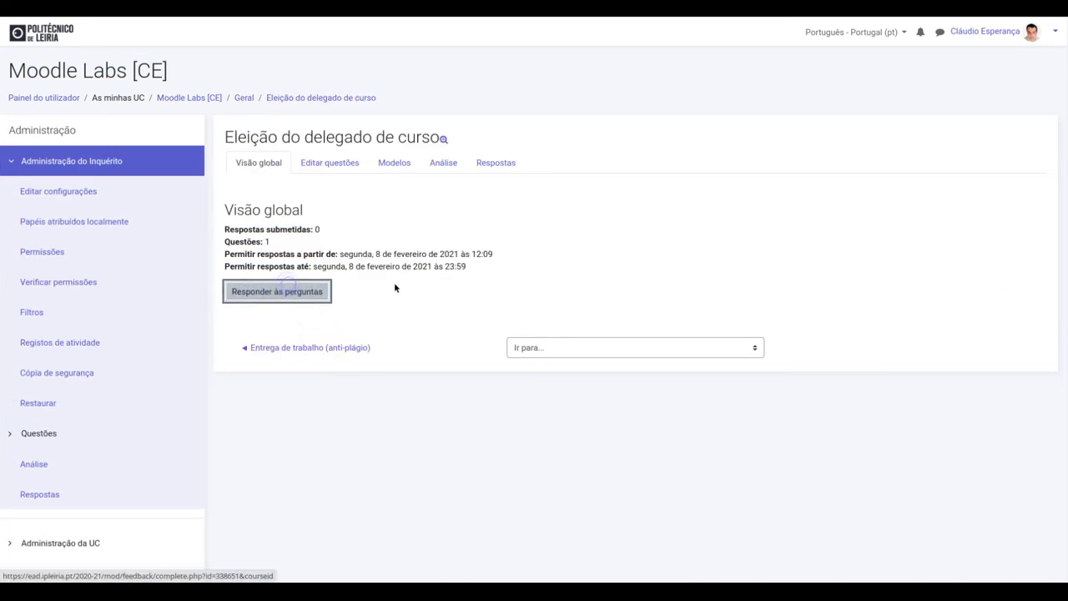
{"action": "left_click", "coordinate": [464, 415]}
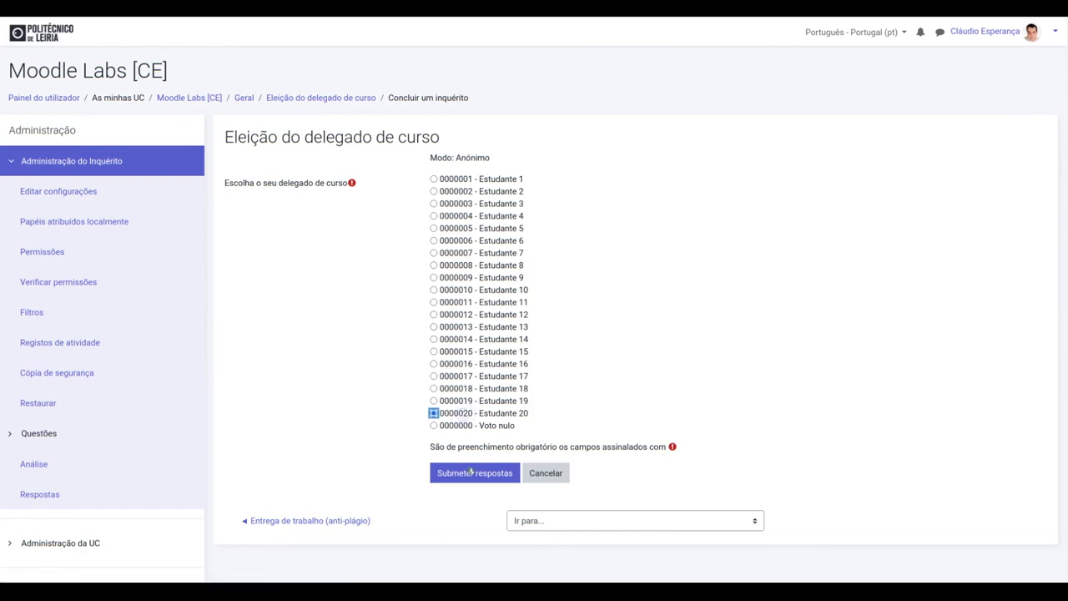
{"action": "left_click", "coordinate": [496, 474]}
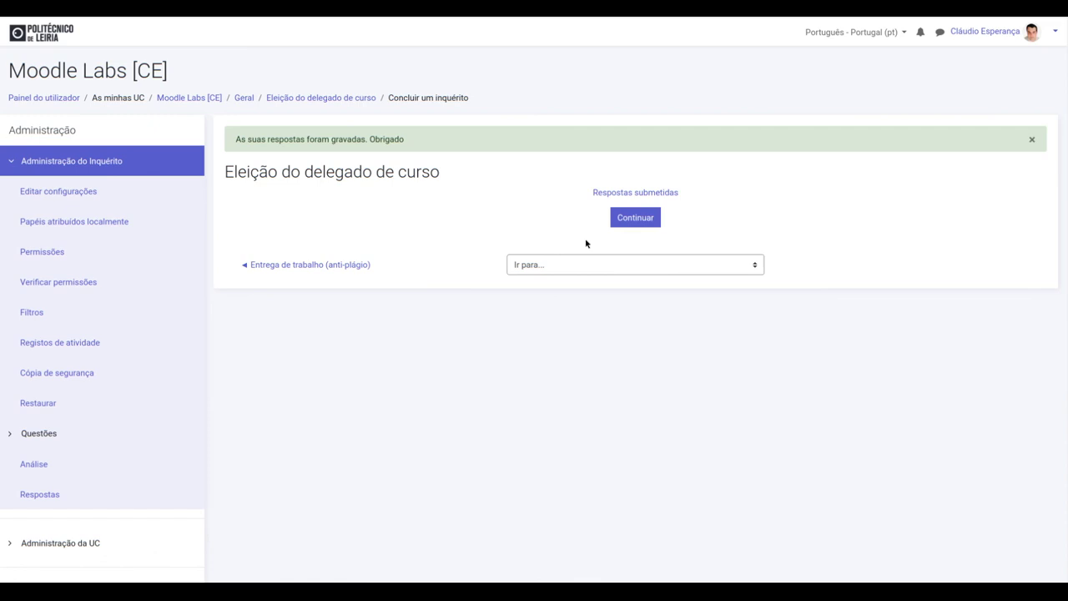
{"action": "left_click", "coordinate": [631, 220]}
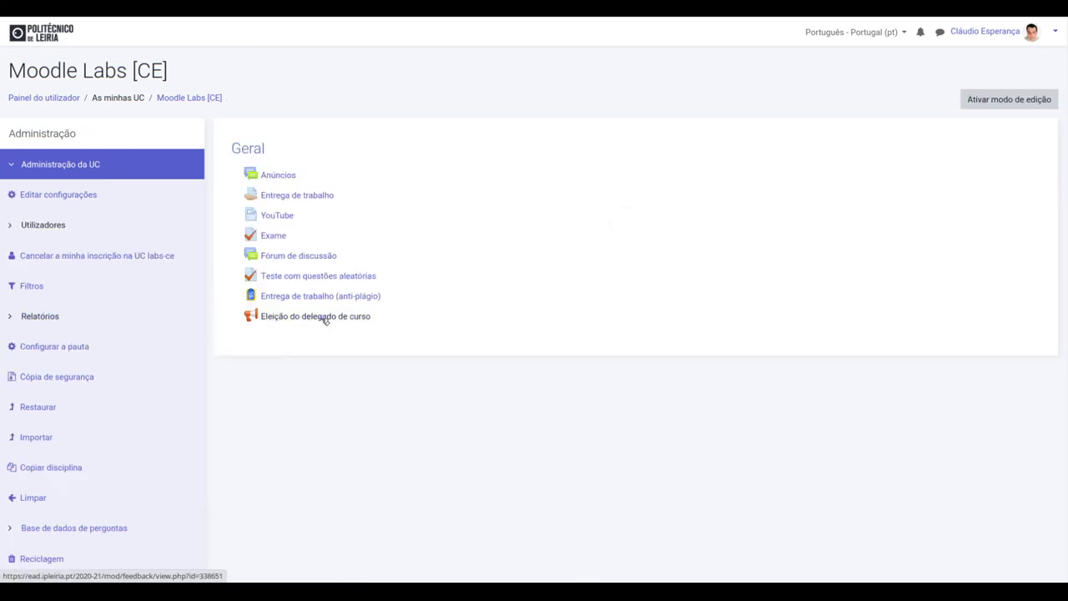
- Reopen the Eleição do delegado de curso survey and check whether it can be answered a second time
{"action": "left_click", "coordinate": [325, 317]}
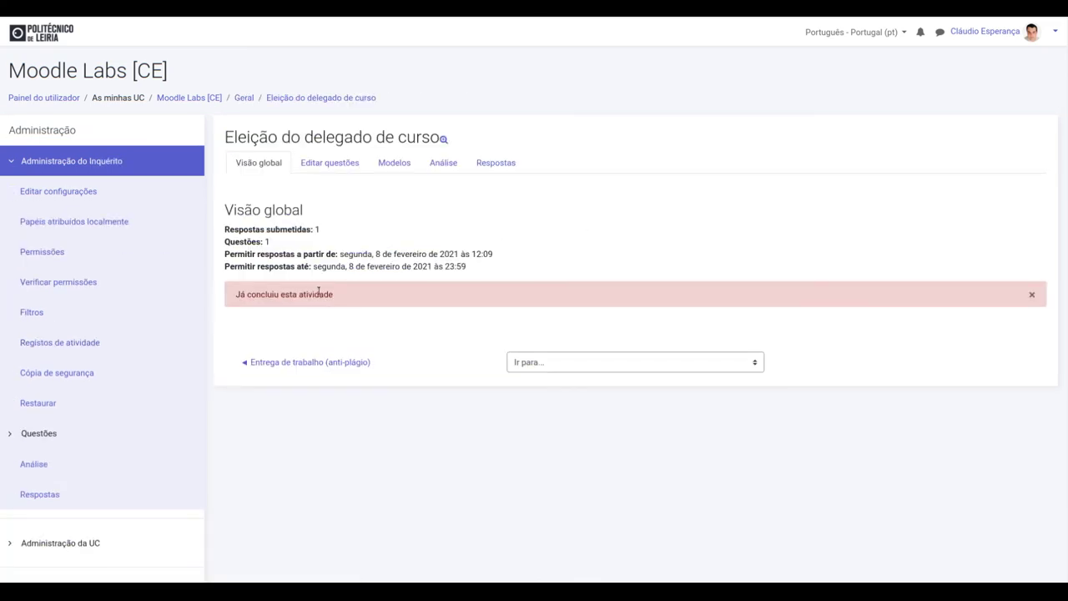
{"action": "left_click_drag", "start_coordinate": [293, 290], "coordinate": [236, 292]}
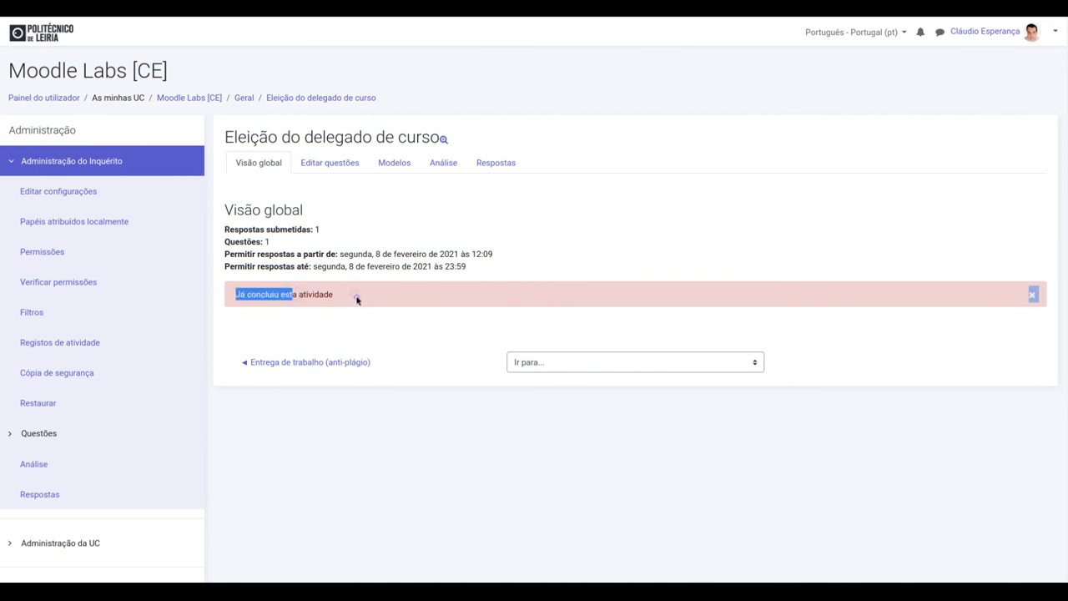
{"action": "left_click", "coordinate": [356, 295]}
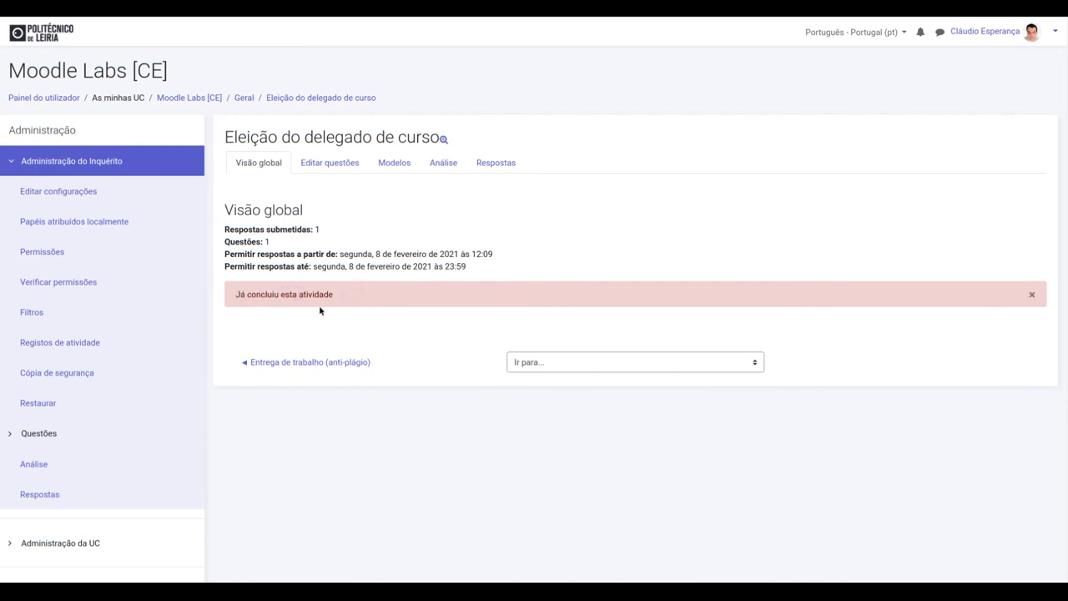
{"action": "left_click_drag", "start_coordinate": [236, 294], "coordinate": [291, 294]}
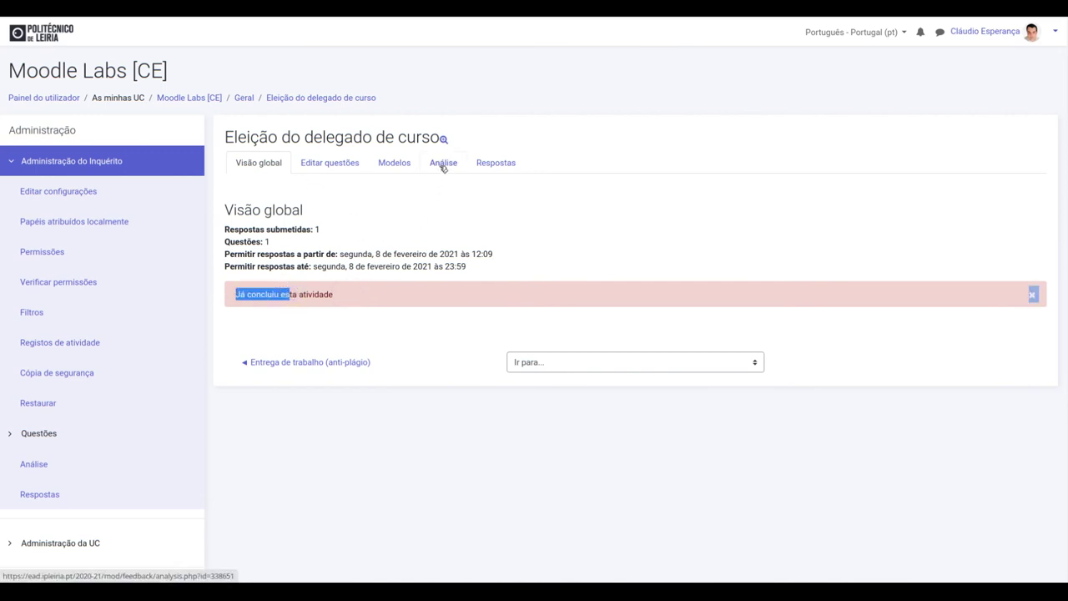
- Examine the survey's analysis chart of votes per student and display the list of anonymous responses
{"action": "left_click", "coordinate": [443, 164]}
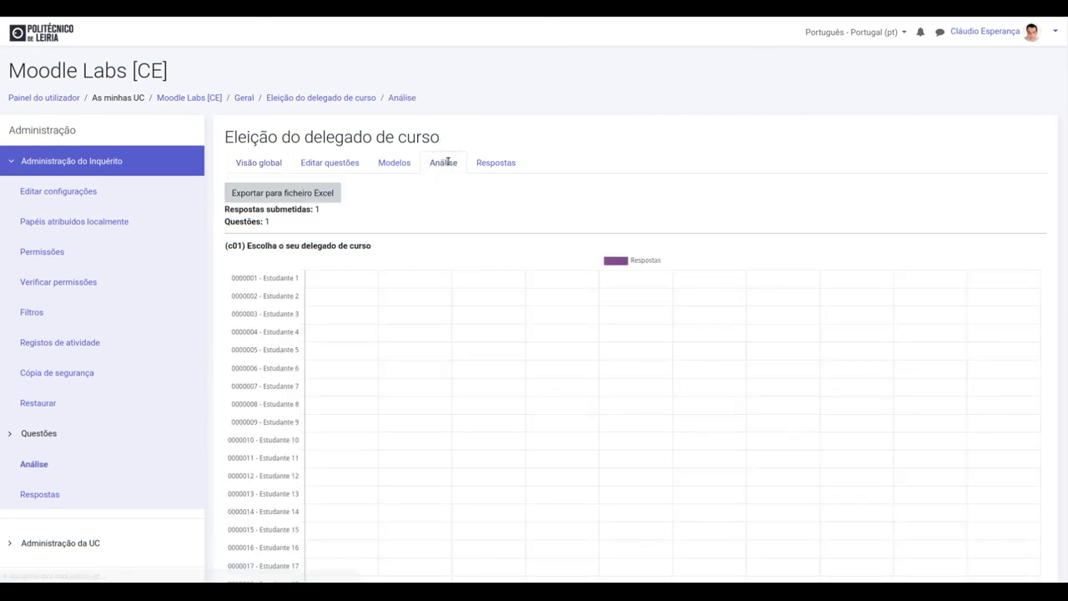
{"action": "scroll", "coordinate": [408, 279], "scroll_direction": "down", "scroll_amount": 5}
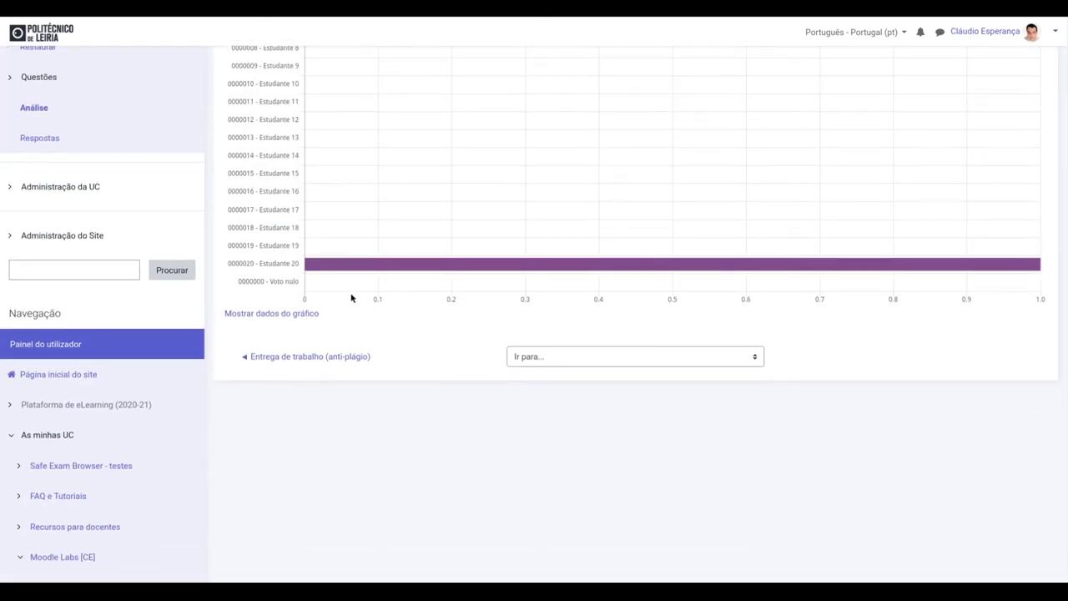
{"action": "scroll", "coordinate": [384, 284], "scroll_direction": "up", "scroll_amount": 5}
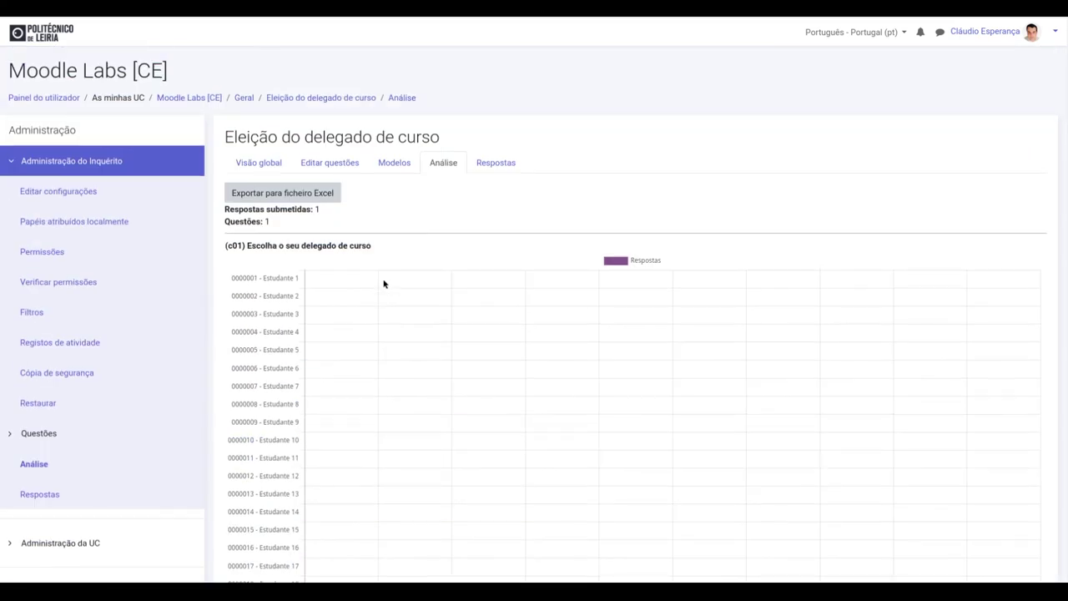
{"action": "scroll", "coordinate": [417, 288], "scroll_direction": "down", "scroll_amount": 1}
{"action": "left_click", "coordinate": [499, 101]}
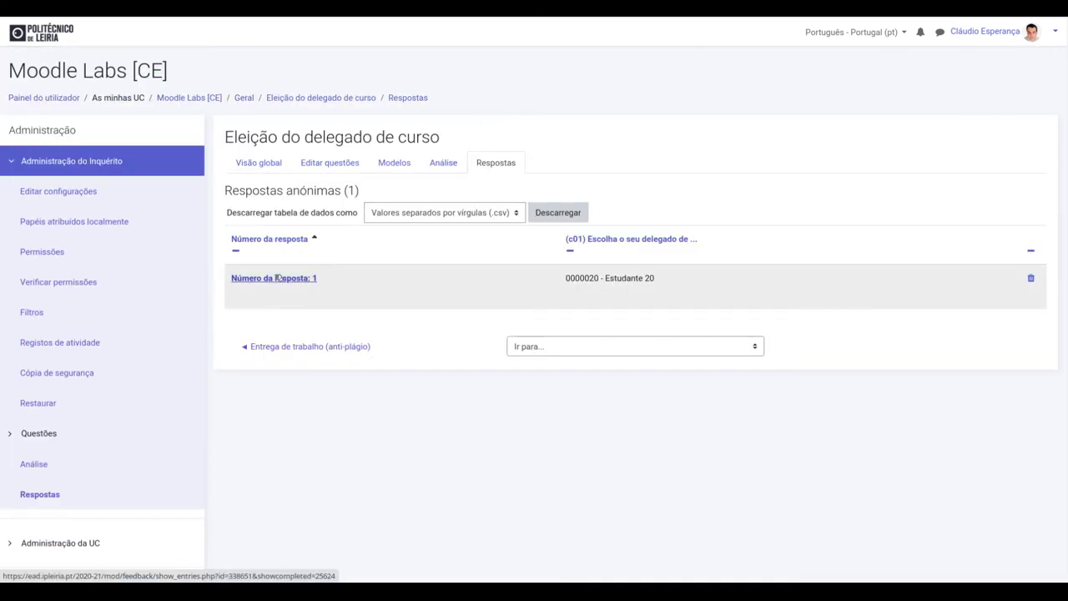
- Return from the individual responses to the survey's analysis and review the full vote chart for question c01
{"action": "left_click", "coordinate": [445, 163]}
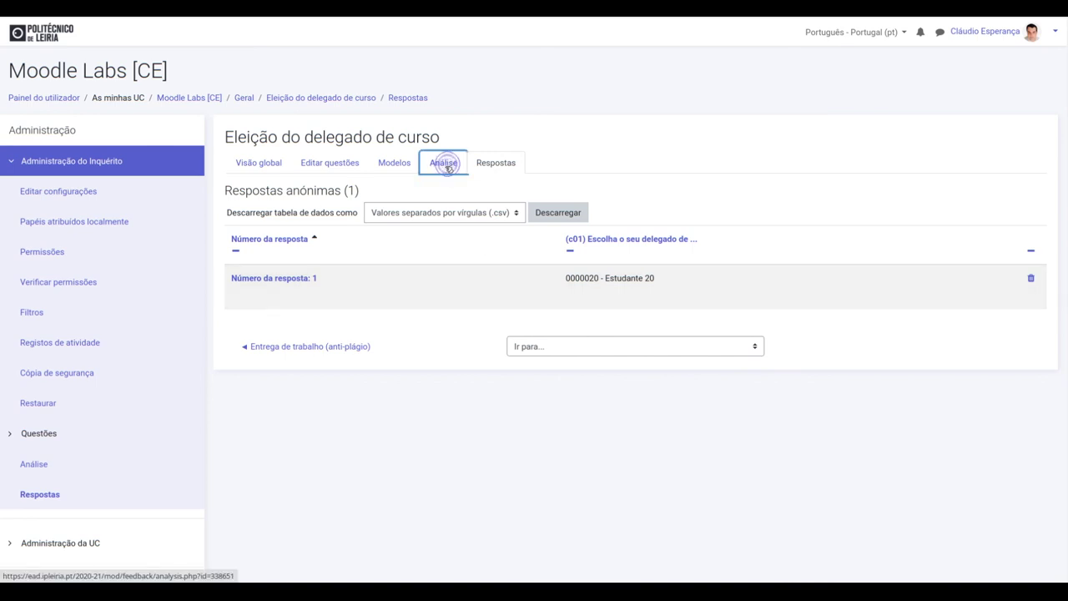
{"action": "scroll", "coordinate": [511, 373], "scroll_direction": "down", "scroll_amount": 6}
{"action": "scroll", "coordinate": [515, 370], "scroll_direction": "up", "scroll_amount": 6}
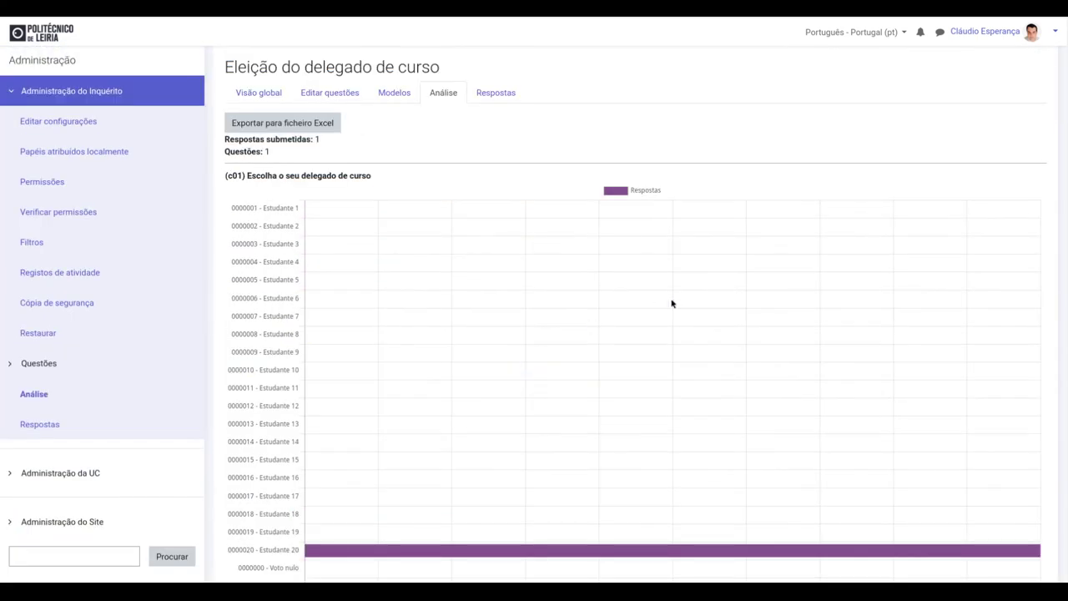
{"action": "scroll", "coordinate": [673, 389], "scroll_direction": "down", "scroll_amount": 2}
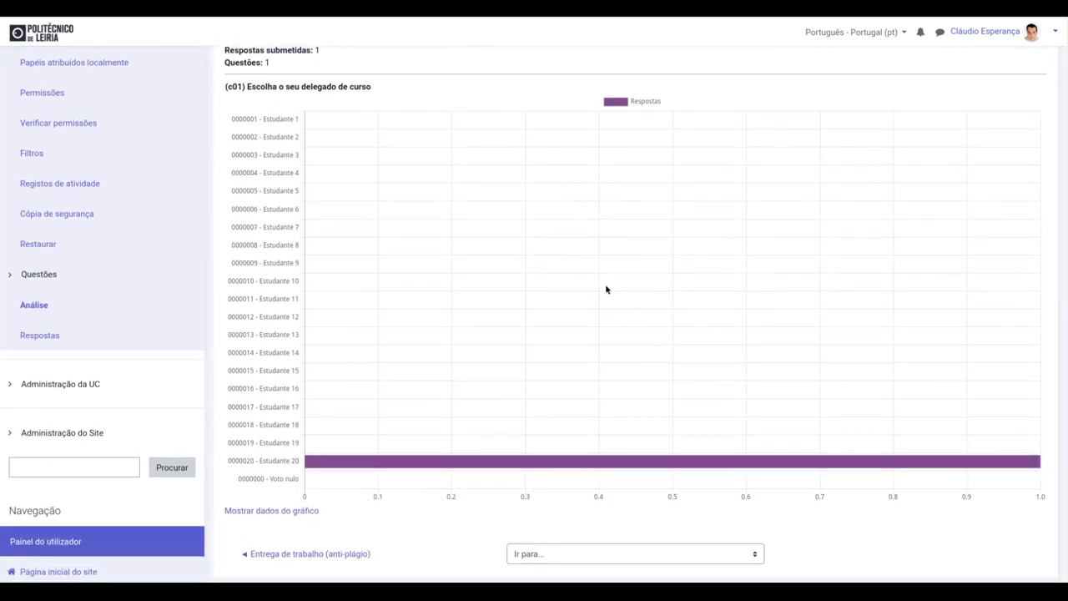
{"action": "scroll", "coordinate": [607, 290], "scroll_direction": "up", "scroll_amount": 2}
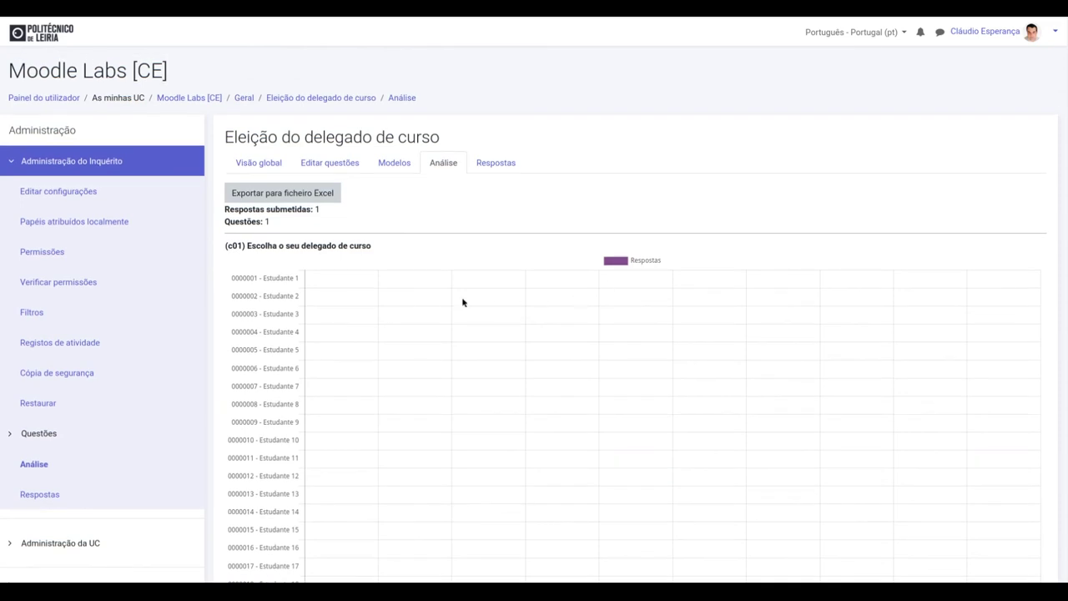